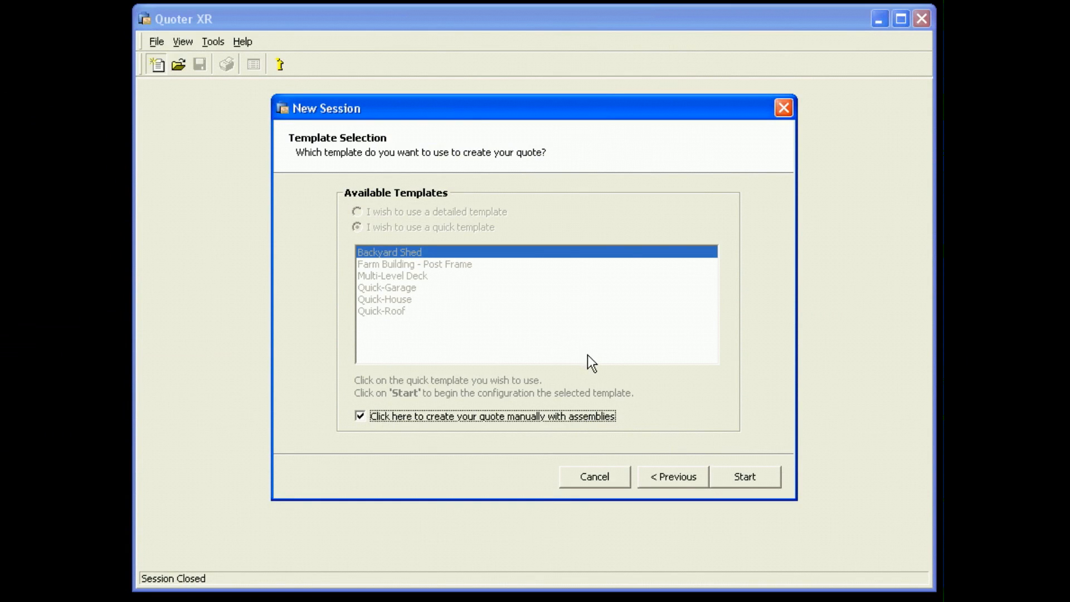
Start the quote with manual assemblies and open the list of First Floor assemblies for insertion.
{"action": "left_click", "coordinate": [746, 476]}
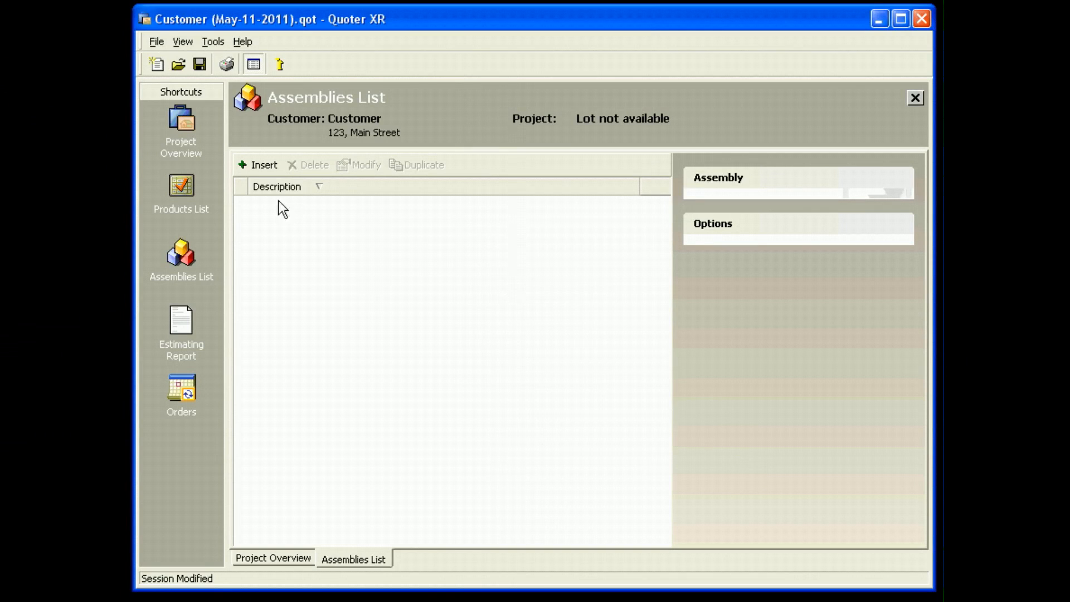
{"action": "left_click", "coordinate": [258, 166]}
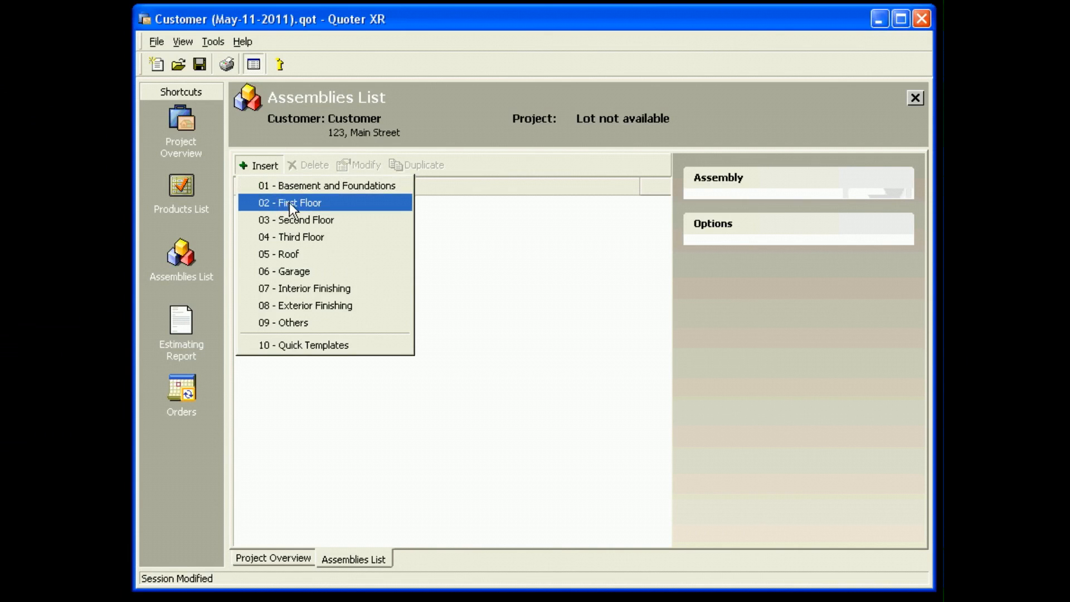
{"action": "left_click", "coordinate": [305, 202]}
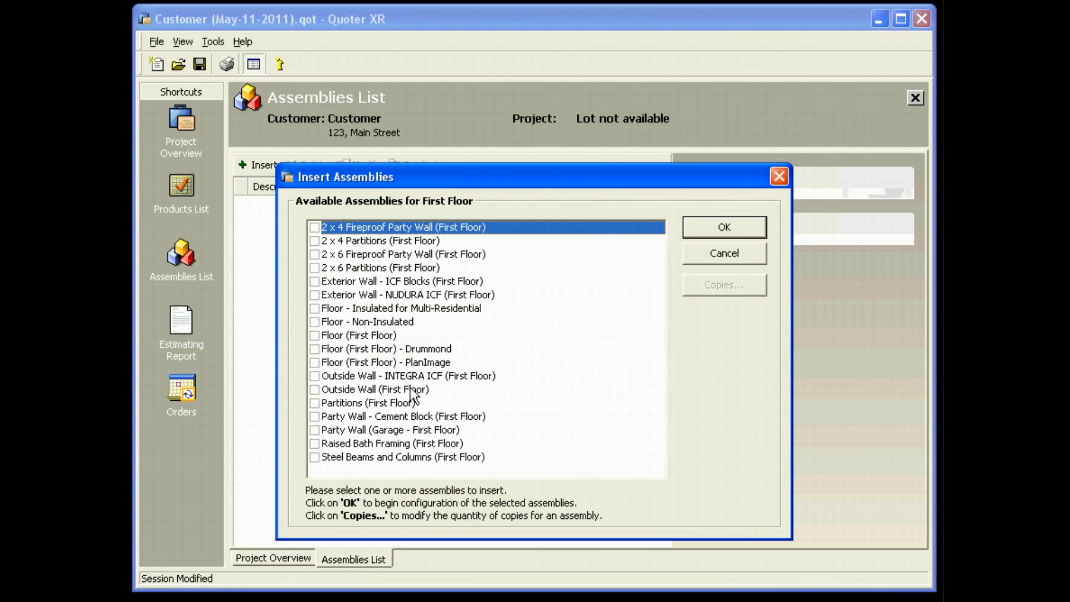
Insert one Outside Wall (First Floor) assembly with the Outside of Wall : Non-Insulated Gables option included.
{"action": "left_click", "coordinate": [315, 389]}
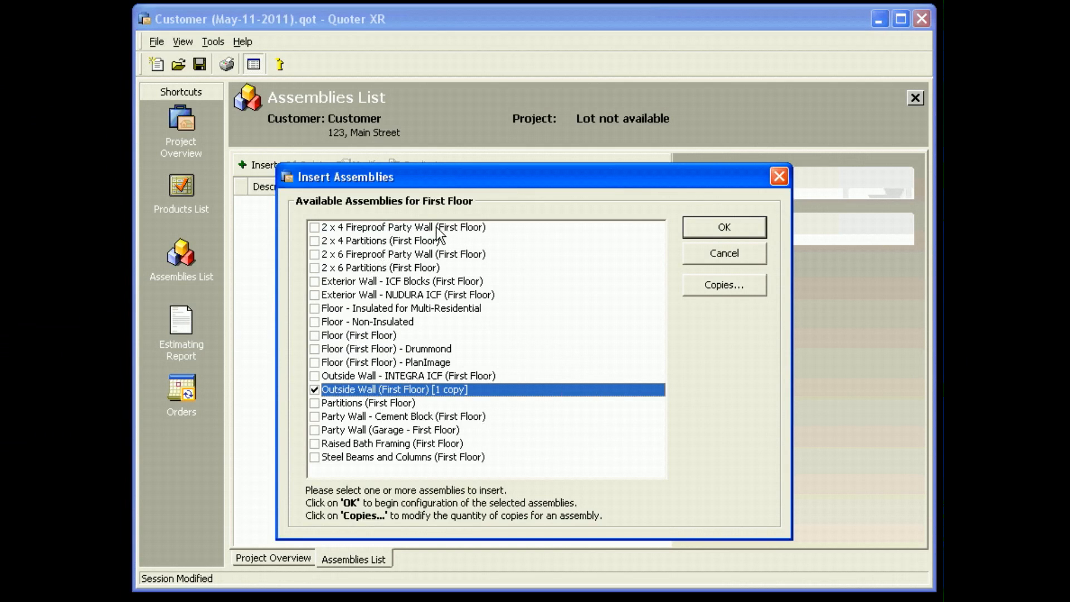
{"action": "left_click", "coordinate": [723, 230]}
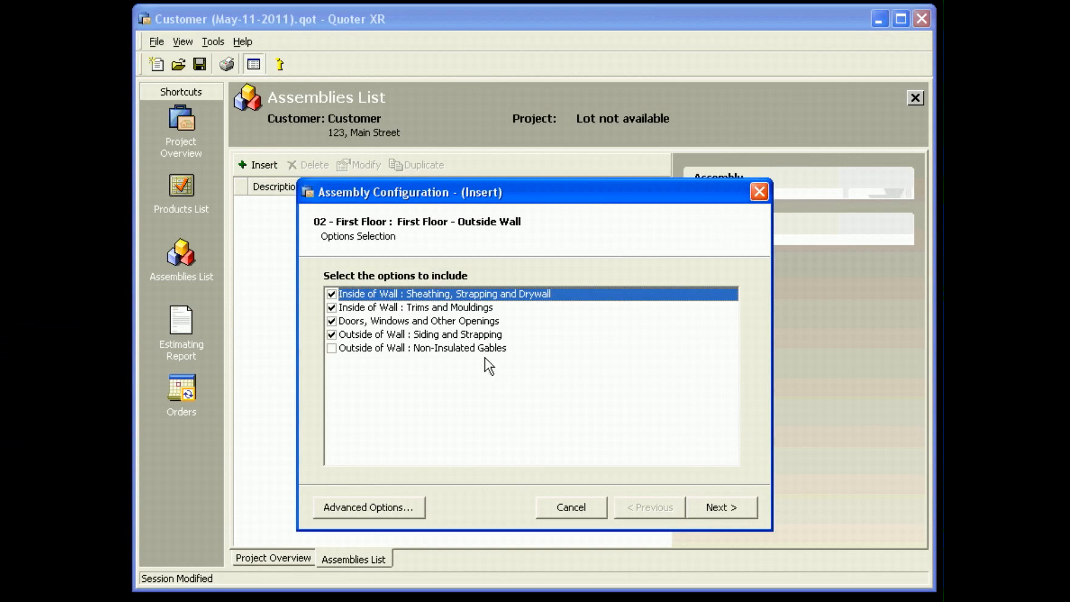
{"action": "left_click", "coordinate": [332, 348]}
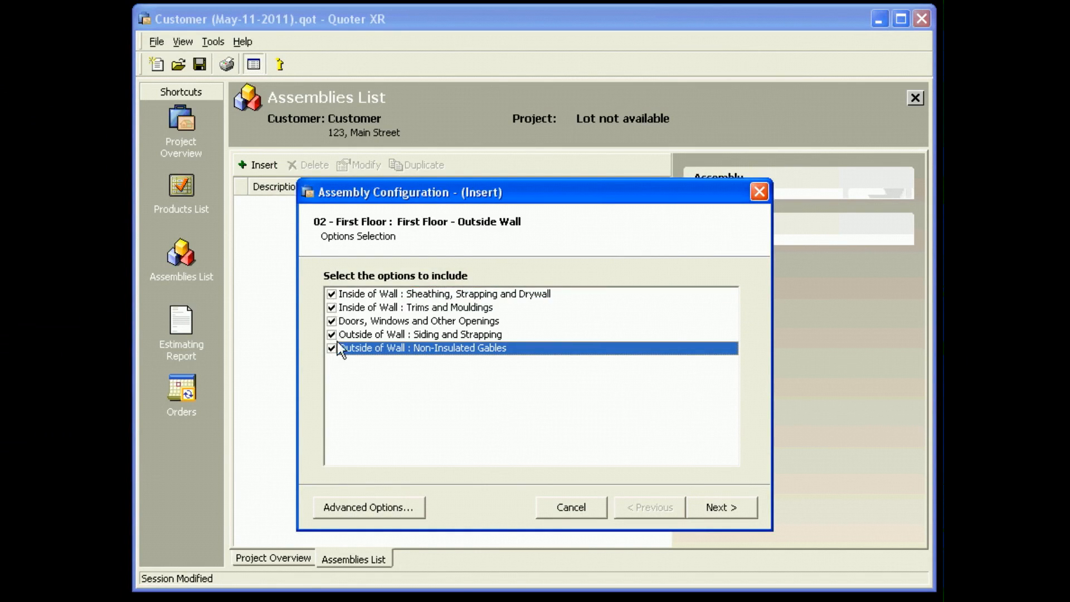
{"action": "left_click", "coordinate": [716, 503]}
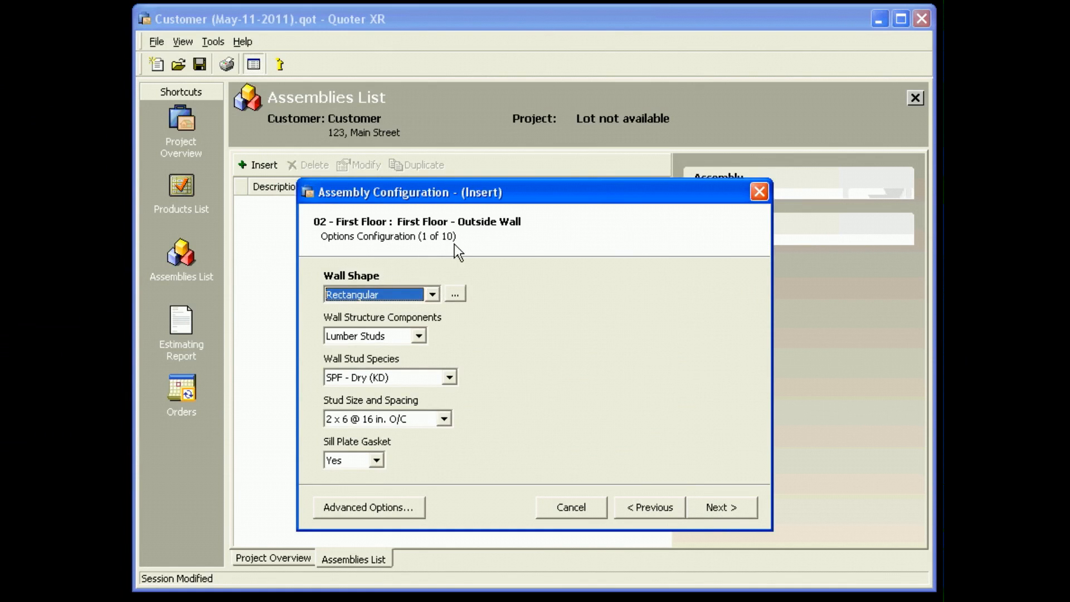
Browse the wall shape pictures and set the outside wall's shape to Trapezoid - Right.
{"action": "left_click", "coordinate": [455, 294]}
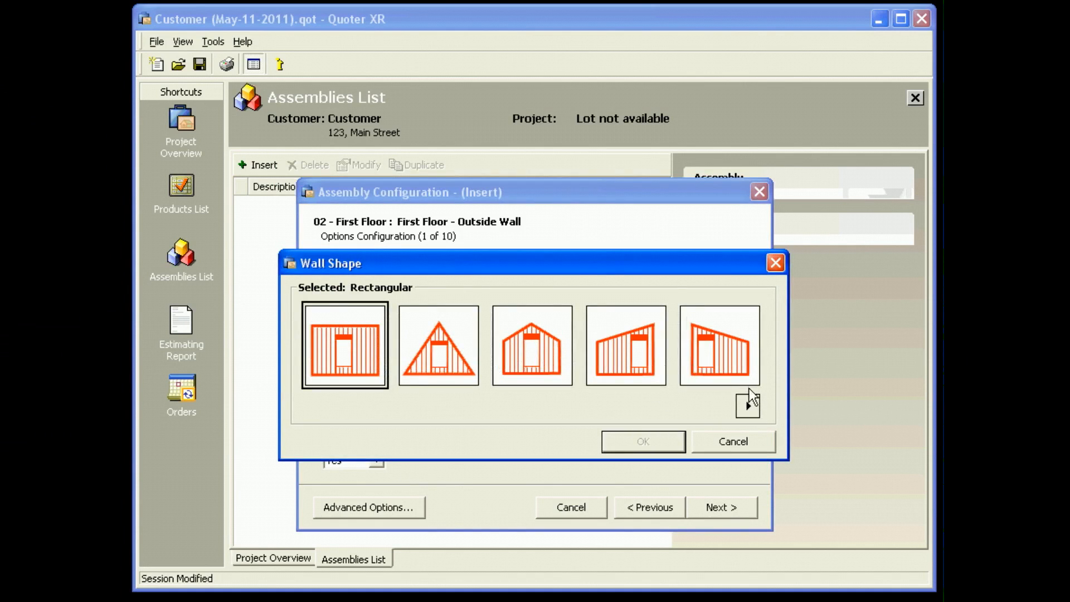
{"action": "left_click", "coordinate": [747, 406]}
{"action": "left_click", "coordinate": [748, 406]}
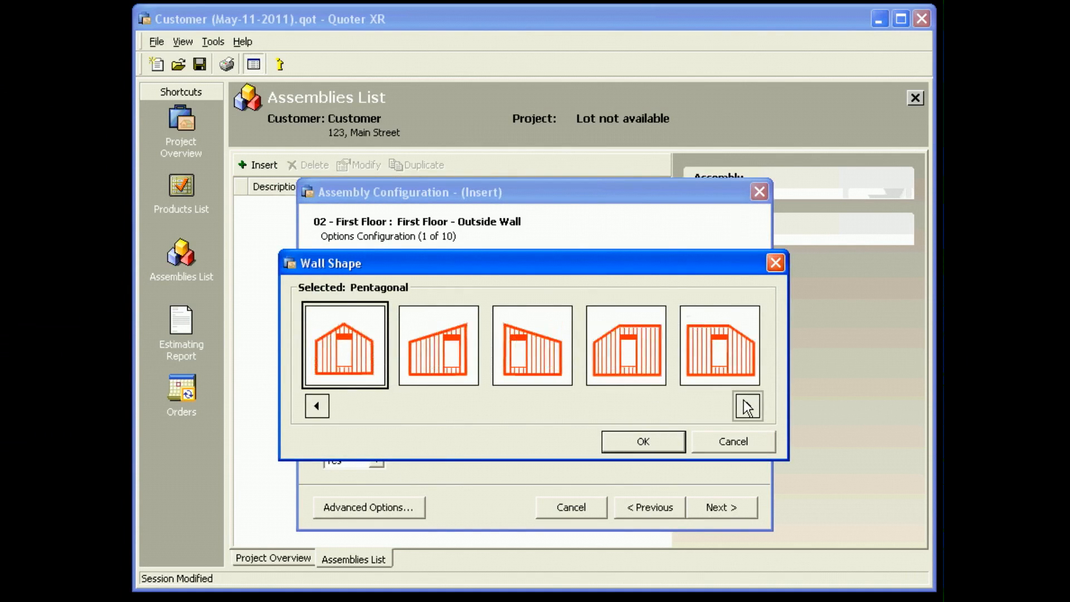
{"action": "left_click", "coordinate": [748, 406]}
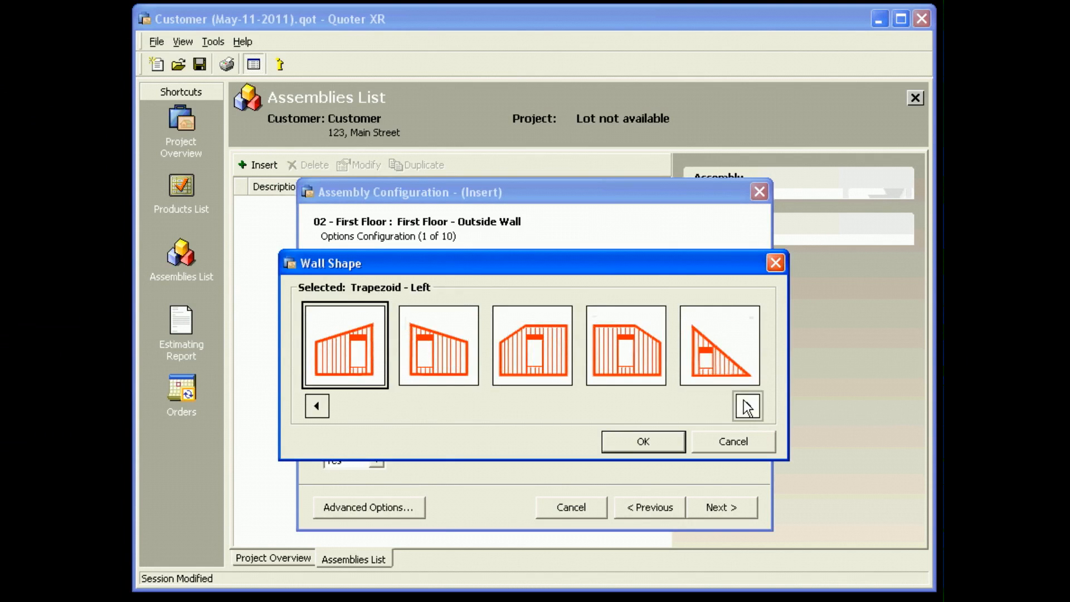
{"action": "left_click", "coordinate": [748, 406]}
{"action": "left_click", "coordinate": [311, 405]}
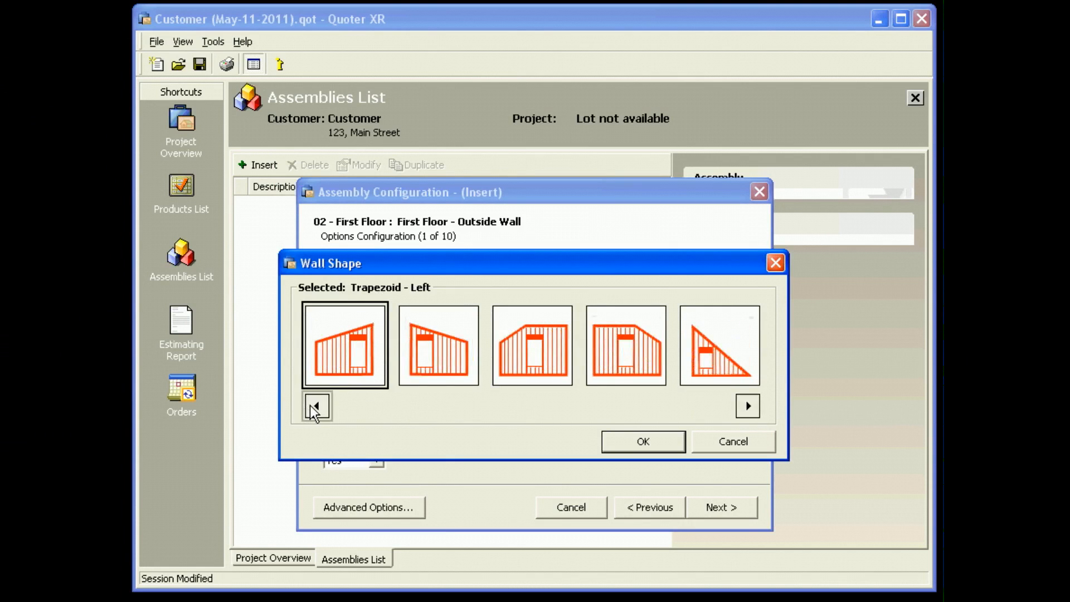
{"action": "left_click", "coordinate": [438, 366]}
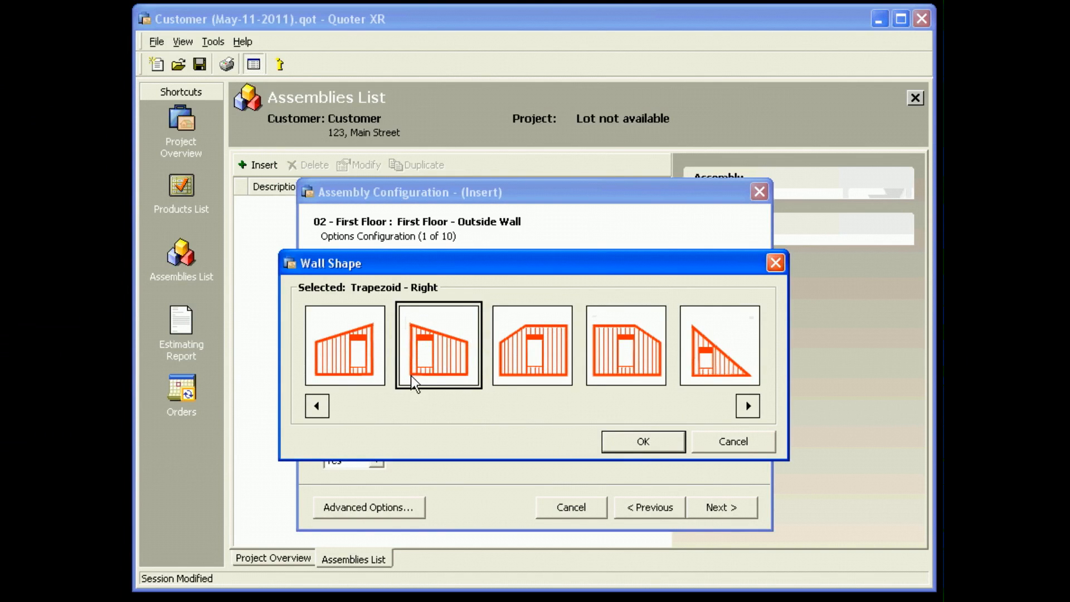
{"action": "left_click", "coordinate": [646, 441]}
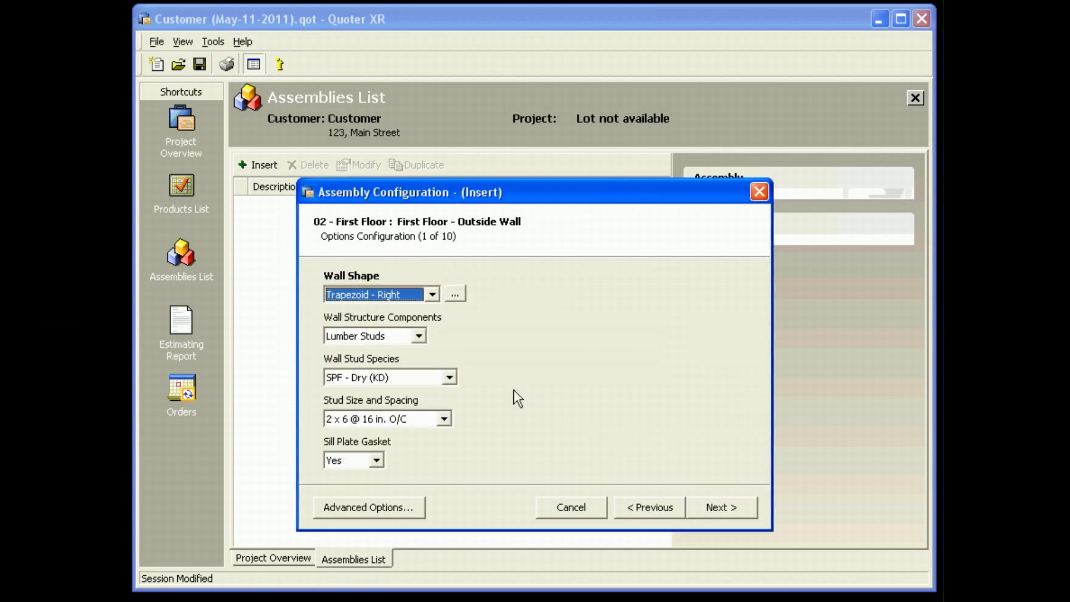
Choose Lumber Studs as the wall structure components and accept the default stud, sheathing, strapping and drywall options.
{"action": "left_click", "coordinate": [392, 333]}
{"action": "left_click", "coordinate": [445, 332]}
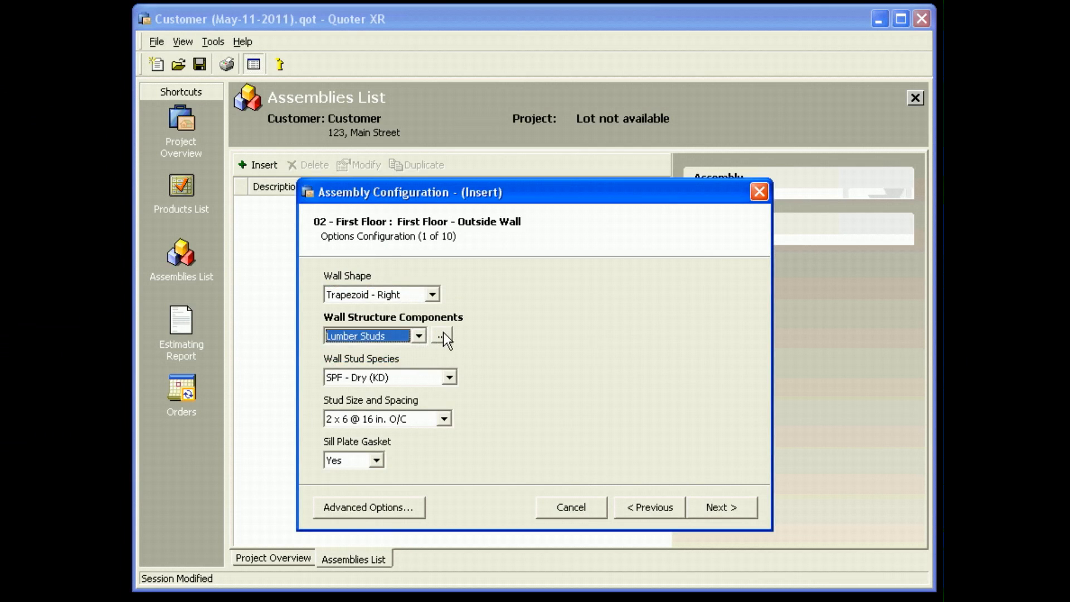
{"action": "left_click", "coordinate": [444, 332]}
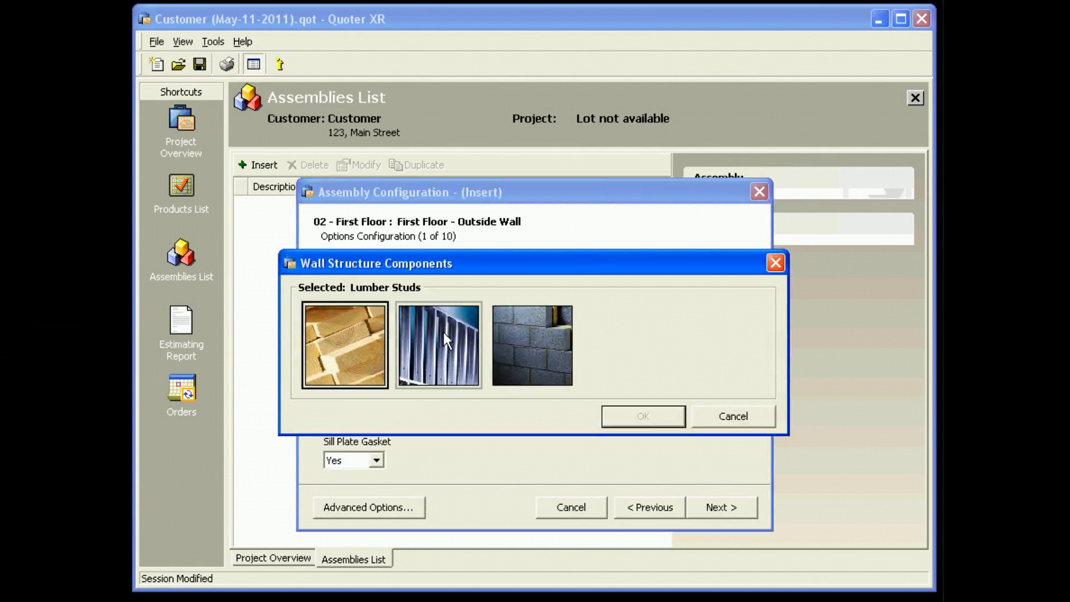
{"action": "left_click", "coordinate": [355, 341]}
{"action": "left_click", "coordinate": [644, 419]}
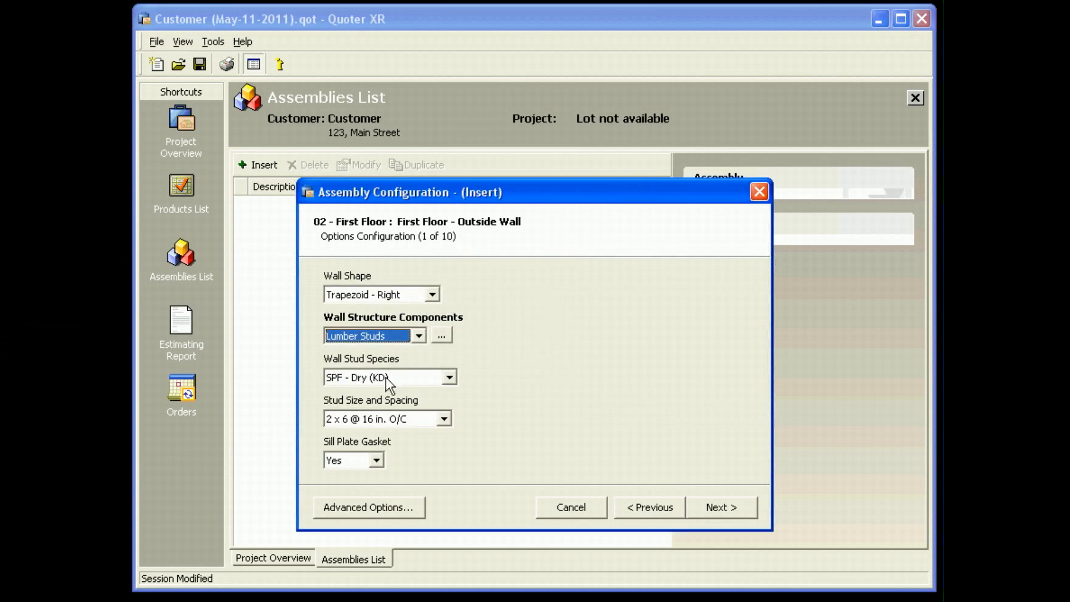
{"action": "left_click", "coordinate": [715, 508]}
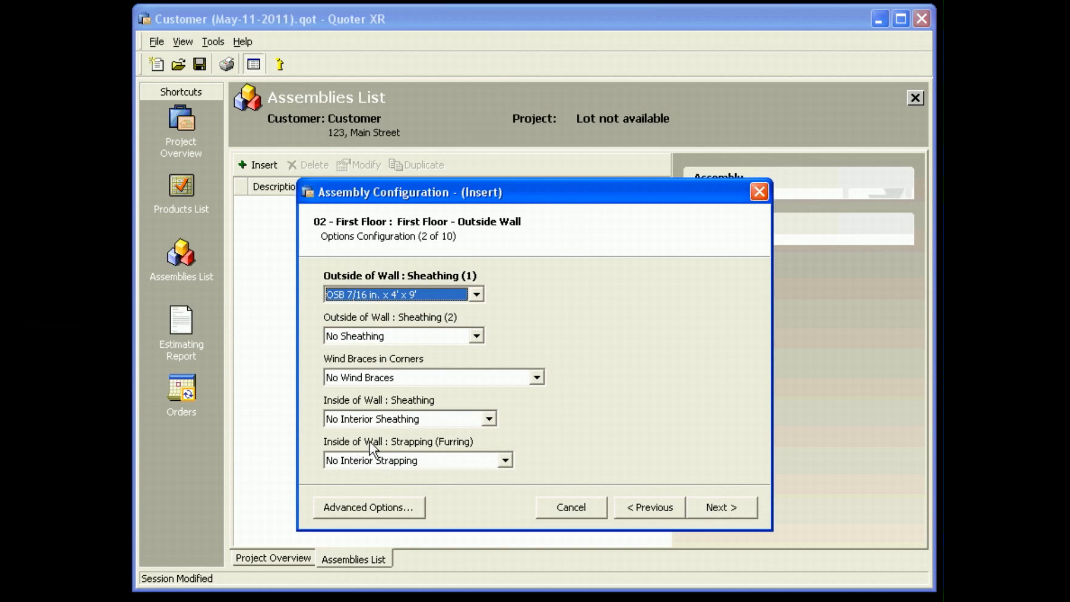
{"action": "left_click", "coordinate": [714, 507]}
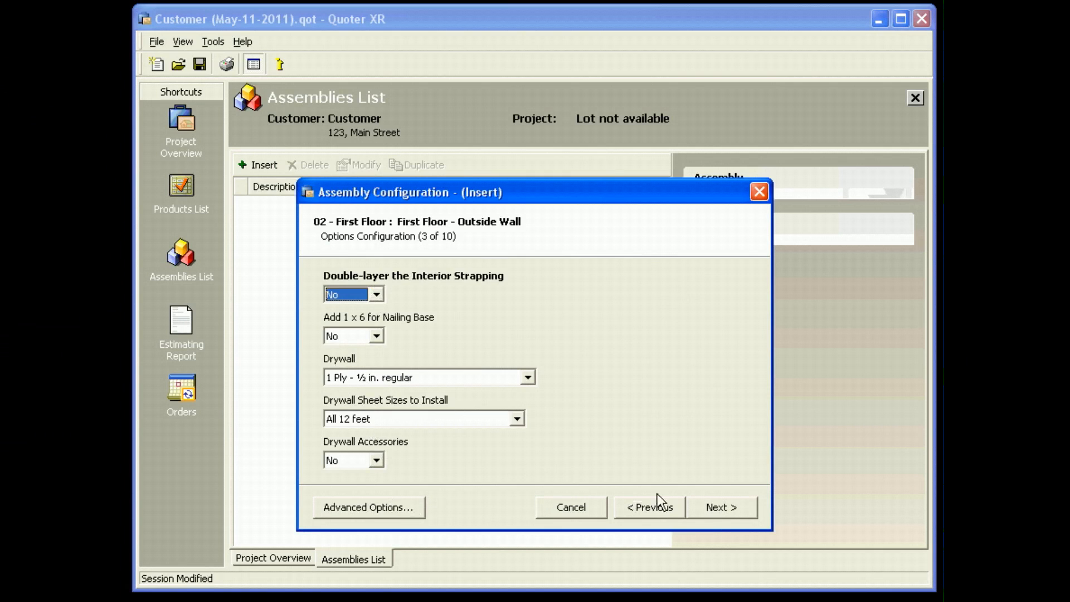
{"action": "left_click", "coordinate": [719, 508]}
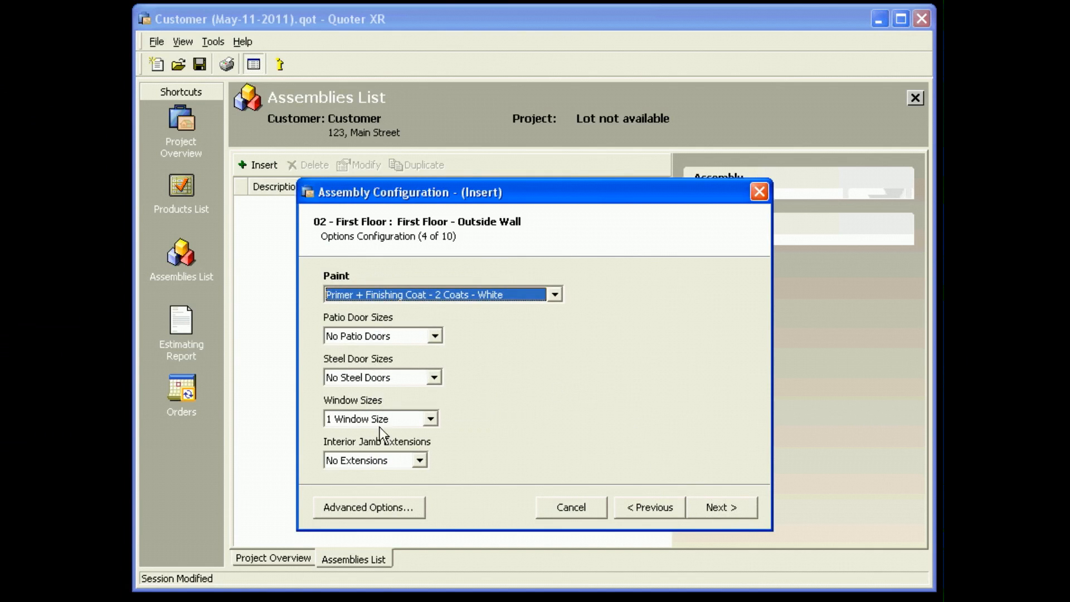
Set the wall's patio door sizes to 1 Patio Door Size and its steel door sizes to No Steel Doors.
{"action": "left_click", "coordinate": [375, 334]}
{"action": "left_click", "coordinate": [374, 367]}
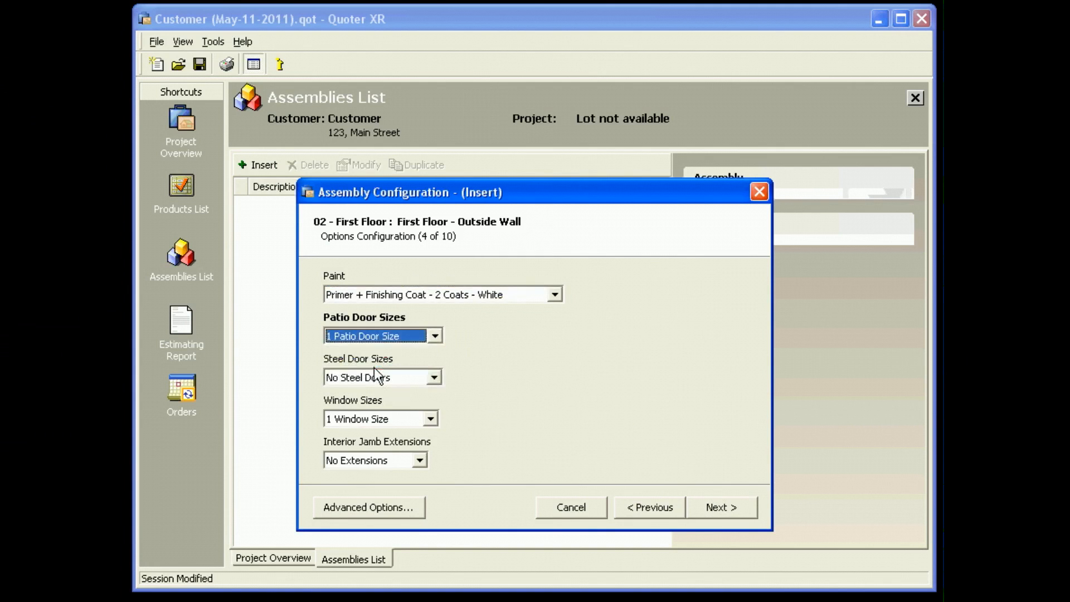
{"action": "left_click", "coordinate": [381, 332]}
{"action": "left_click", "coordinate": [381, 332]}
{"action": "left_click", "coordinate": [382, 378]}
{"action": "left_click", "coordinate": [382, 392]}
Set the wall's window sizes to 2 Window Sizes and accept this page of options.
{"action": "left_click", "coordinate": [377, 419]}
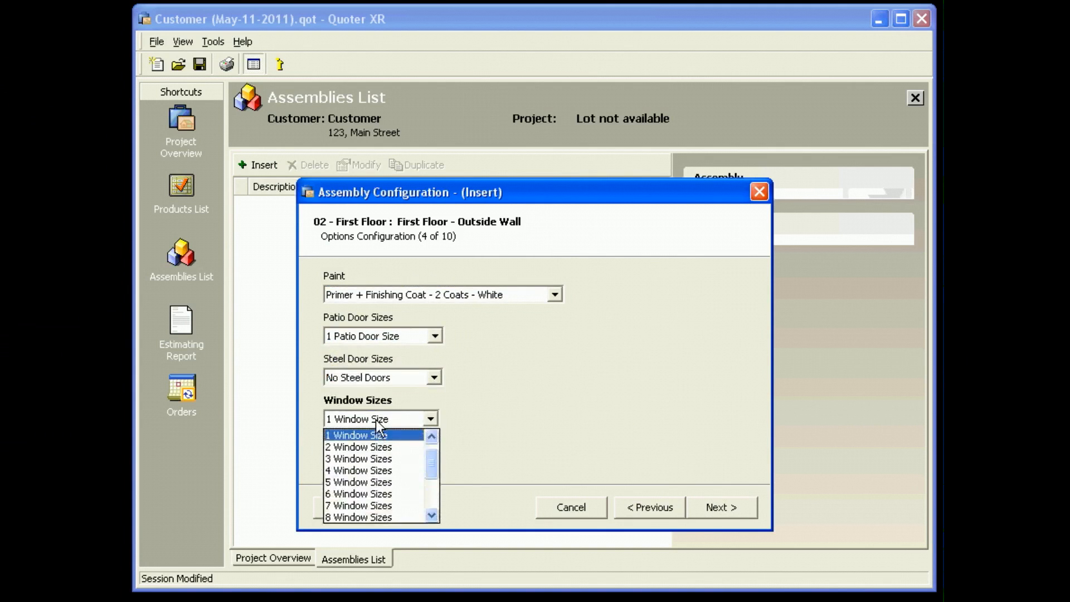
{"action": "scroll", "coordinate": [364, 508], "scroll_direction": "down", "scroll_amount": 3}
{"action": "scroll", "coordinate": [365, 509], "scroll_direction": "up", "scroll_amount": 3}
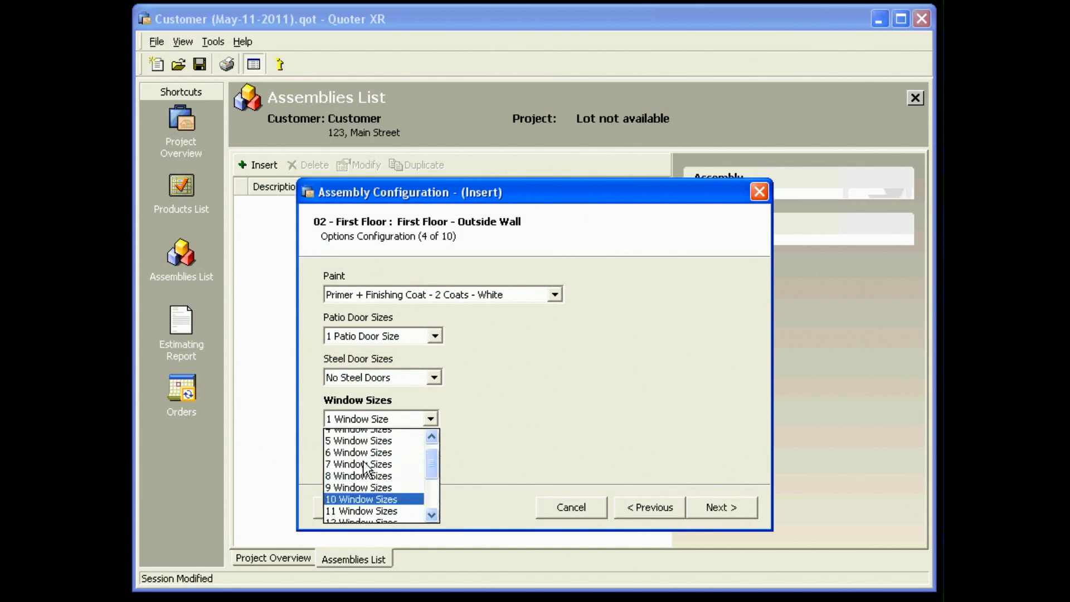
{"action": "left_click", "coordinate": [359, 458]}
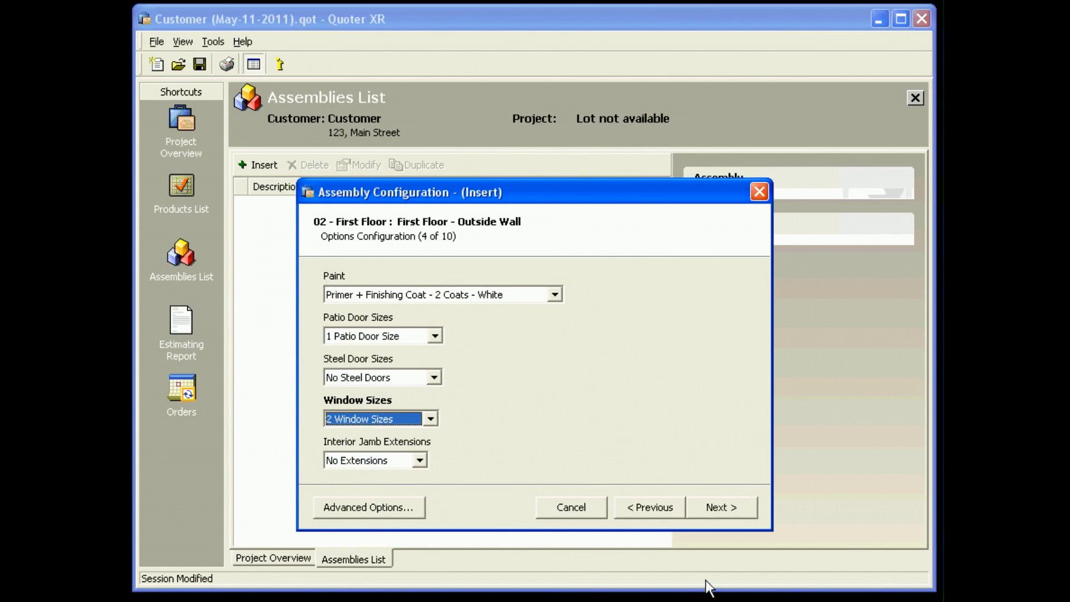
{"action": "left_click", "coordinate": [716, 506]}
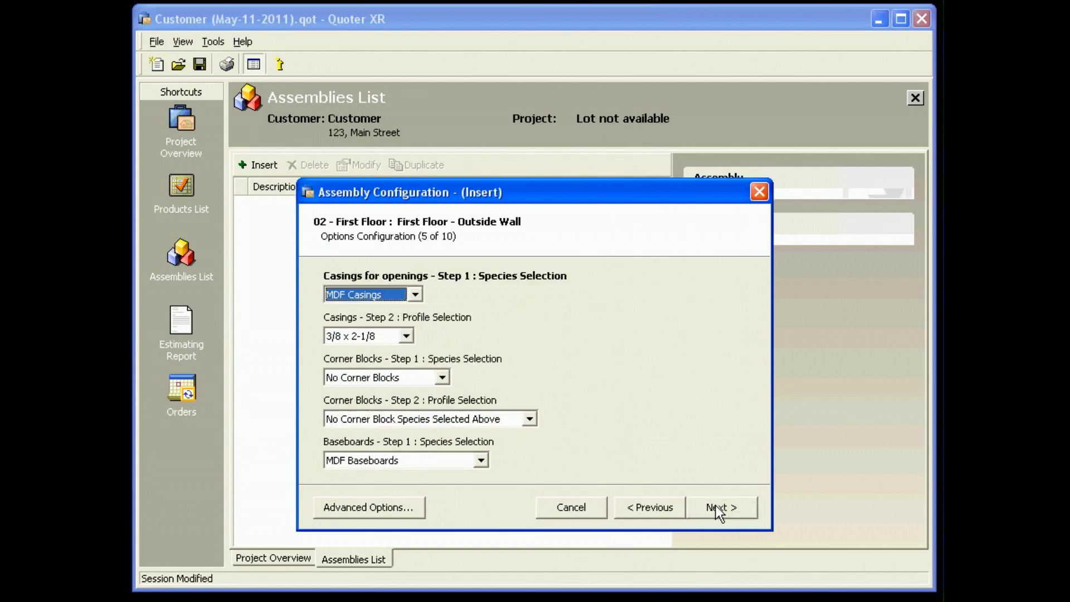
Accept the default casing, baseboard, moulding, siding and gable options through to the wall's values page.
{"action": "left_click", "coordinate": [719, 511]}
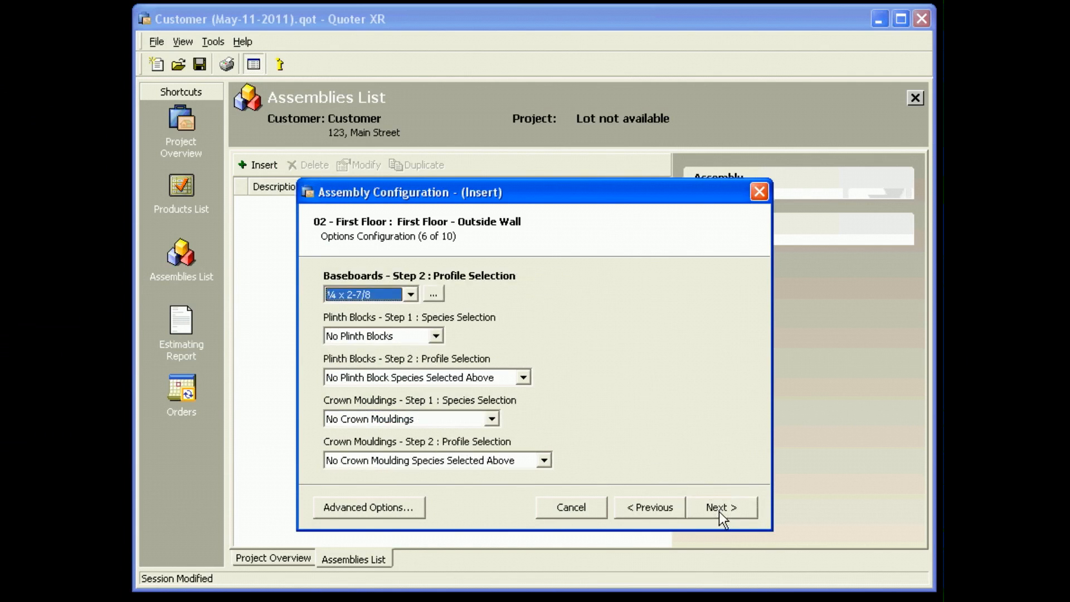
{"action": "left_click", "coordinate": [719, 511]}
{"action": "left_click", "coordinate": [723, 514]}
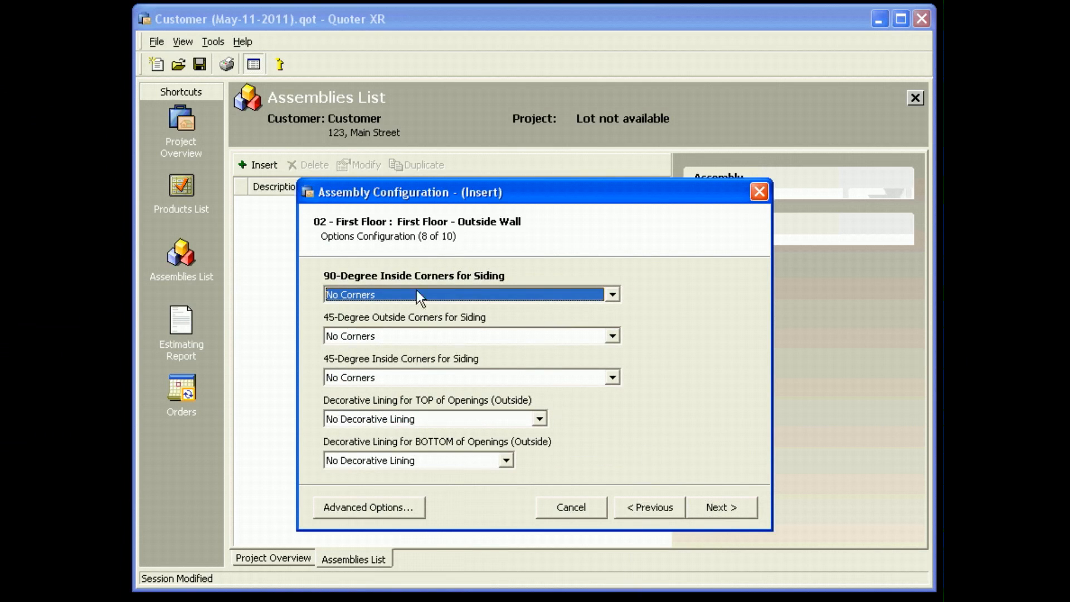
{"action": "left_click", "coordinate": [716, 506]}
{"action": "left_click", "coordinate": [715, 506]}
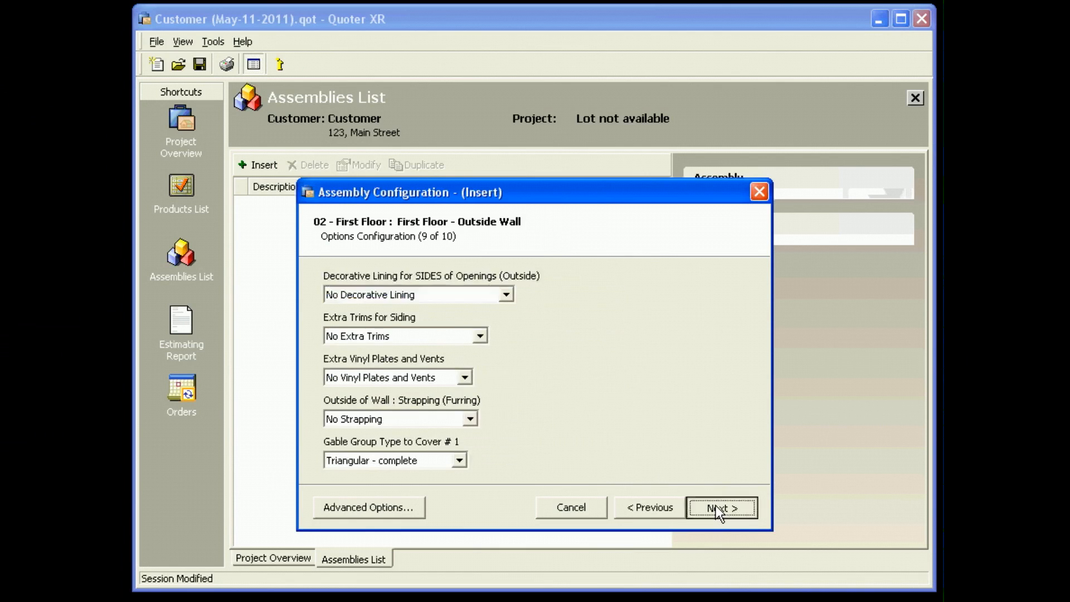
{"action": "left_click", "coordinate": [715, 506]}
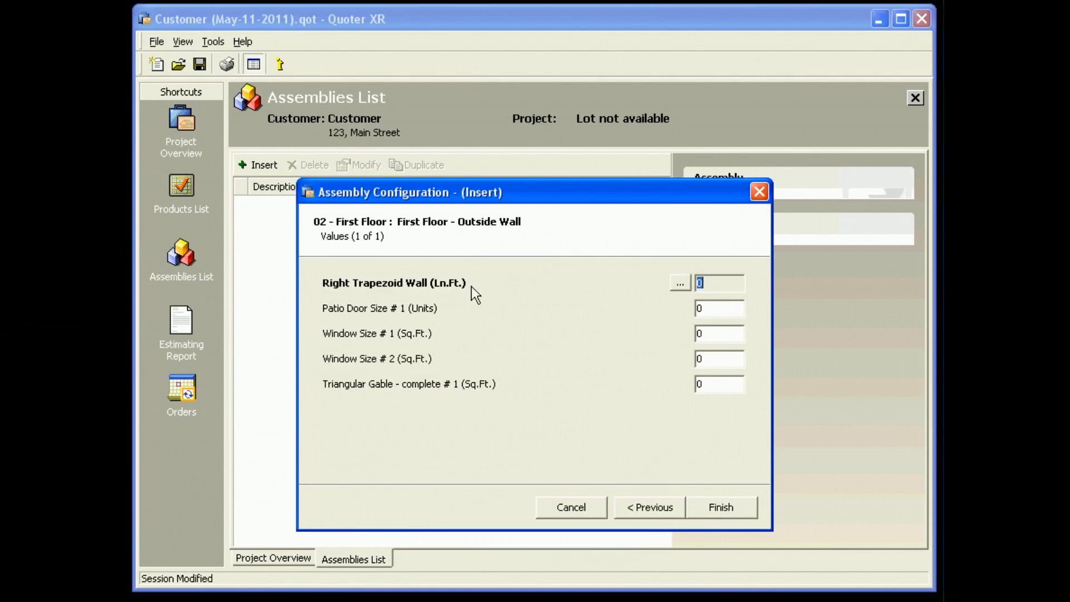
Enter the right trapezoid wall's dimensions: length L1 40 ft, height H1 16 ft and height H2 8 ft.
{"action": "left_click", "coordinate": [679, 283]}
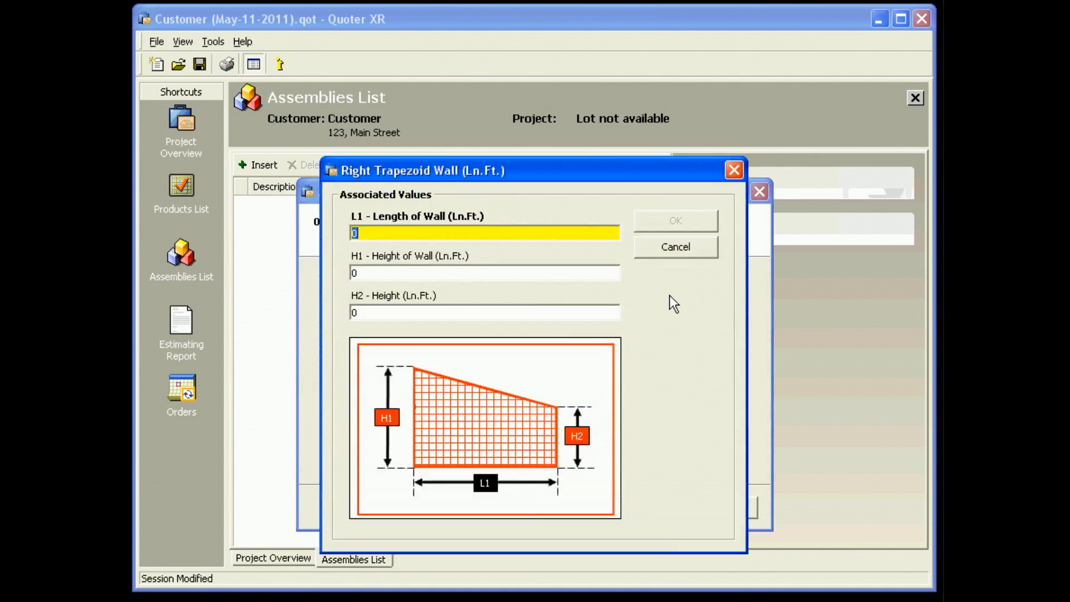
{"action": "left_click_drag", "start_coordinate": [590, 162], "coordinate": [590, 122]}
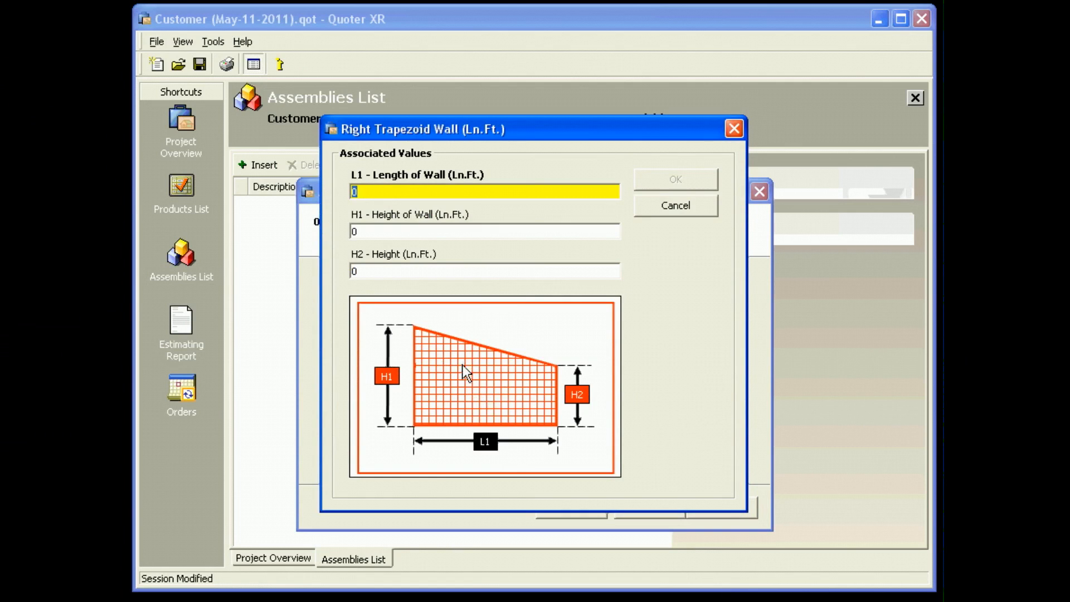
{"action": "type", "text": "40"}
{"action": "key", "text": "Tab"}
{"action": "type", "text": "16"}
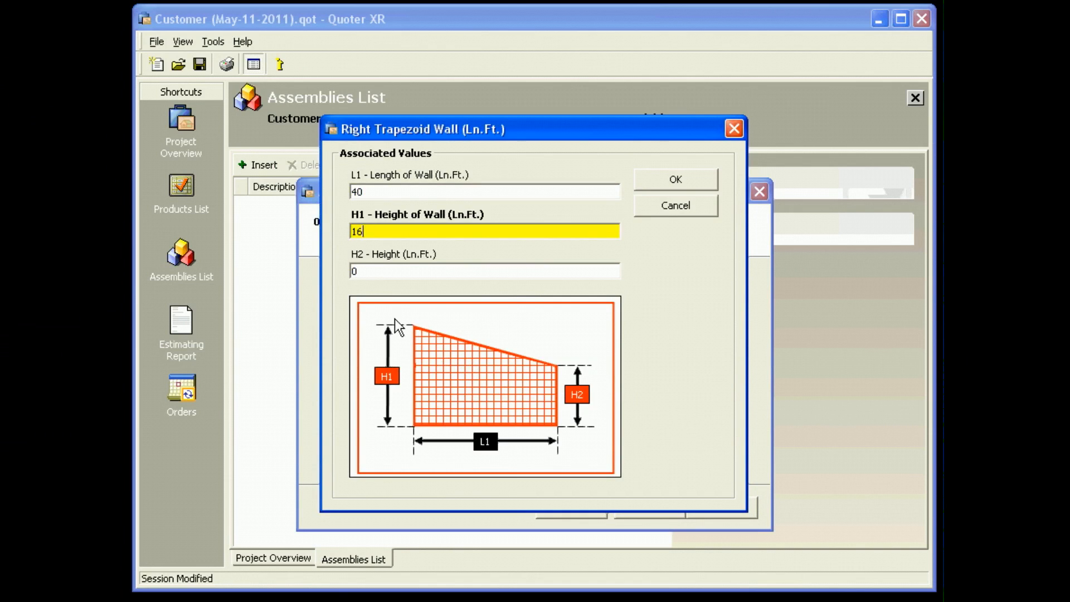
{"action": "key", "text": "Tab"}
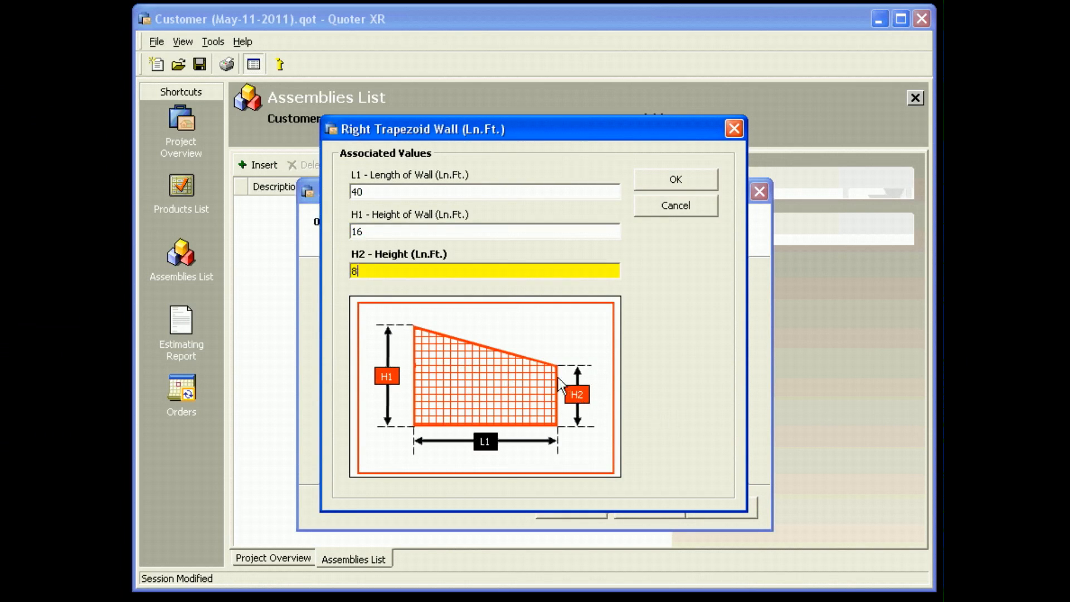
{"action": "left_click", "coordinate": [692, 179]}
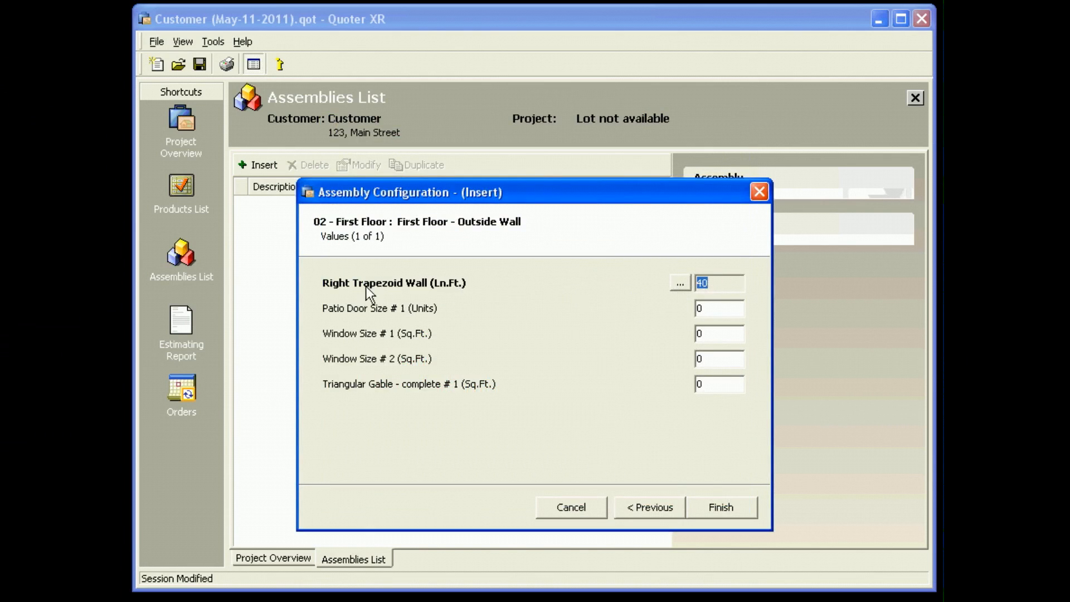
For Patio Door Size # 1, choose a 6 ft. Patio Door with a 2 x 10 x 8' header.
{"action": "left_click", "coordinate": [715, 308]}
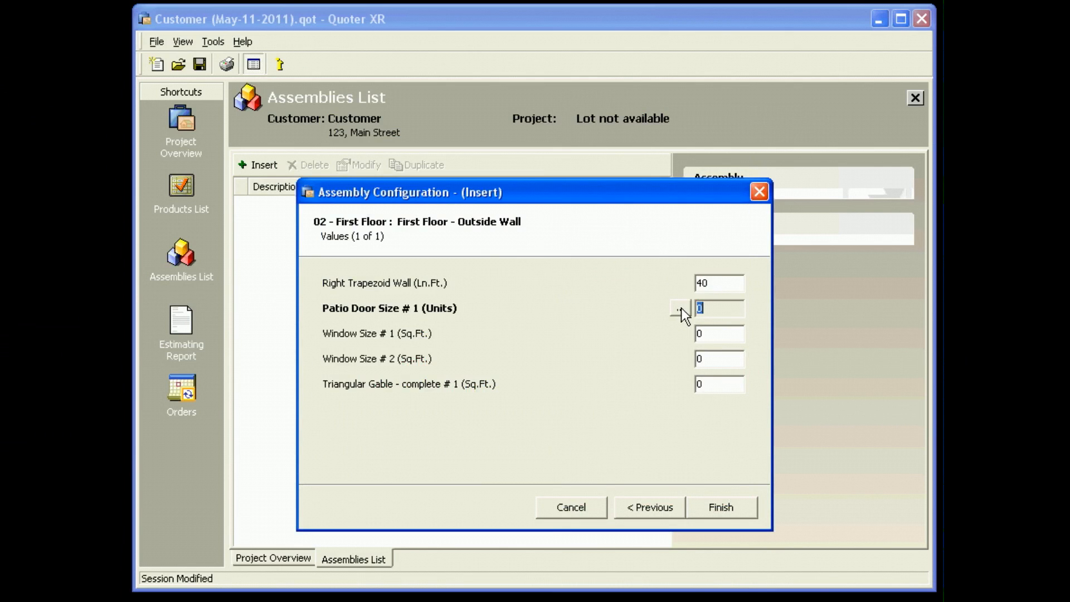
{"action": "left_click", "coordinate": [681, 310]}
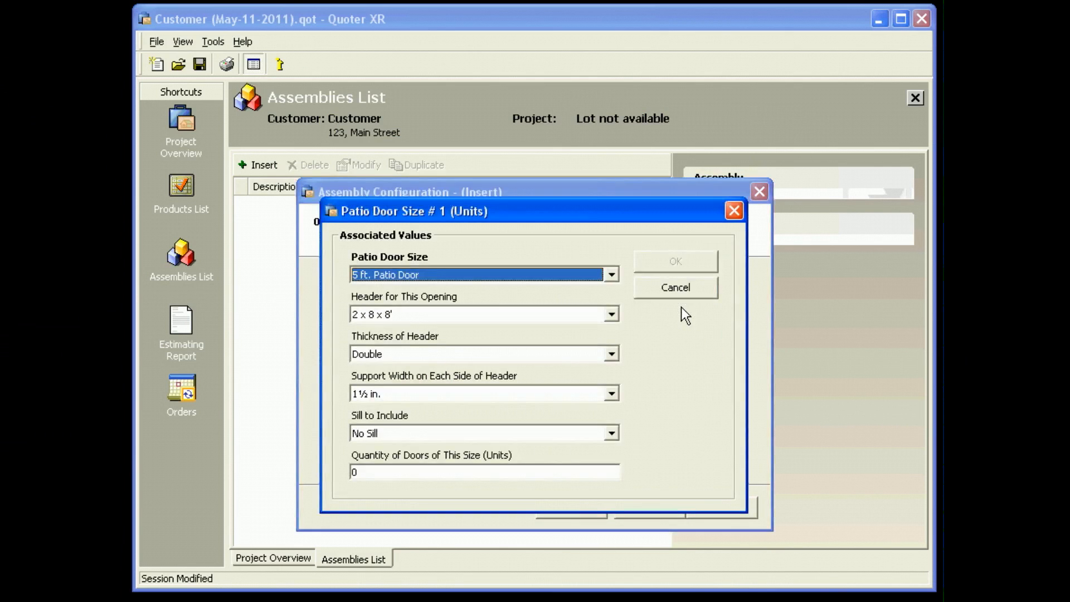
{"action": "left_click", "coordinate": [488, 276]}
{"action": "left_click", "coordinate": [477, 300]}
{"action": "left_click", "coordinate": [461, 313]}
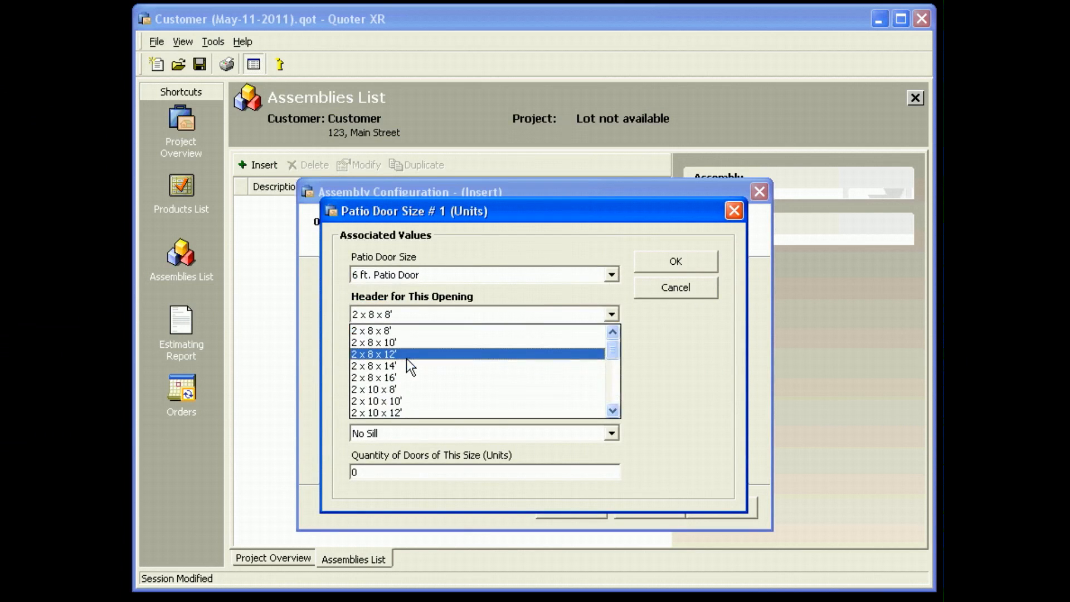
{"action": "left_click", "coordinate": [410, 388]}
Set the patio door's header thickness to Triple and its quantity to 1, and accept the values.
{"action": "left_click", "coordinate": [446, 354]}
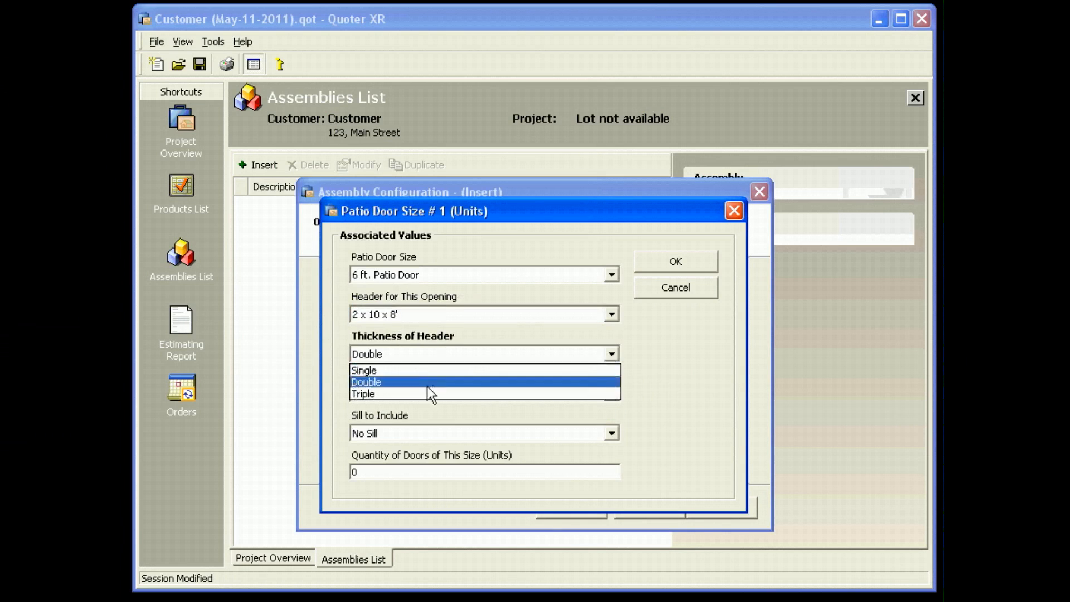
{"action": "left_click", "coordinate": [420, 394]}
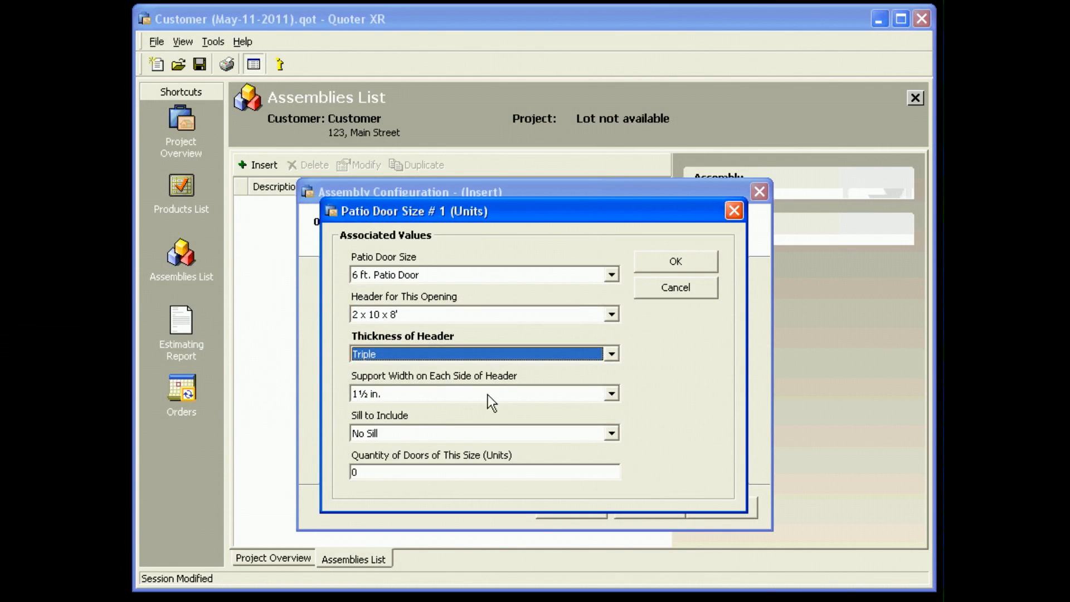
{"action": "left_click", "coordinate": [393, 470]}
{"action": "type", "text": "1"}
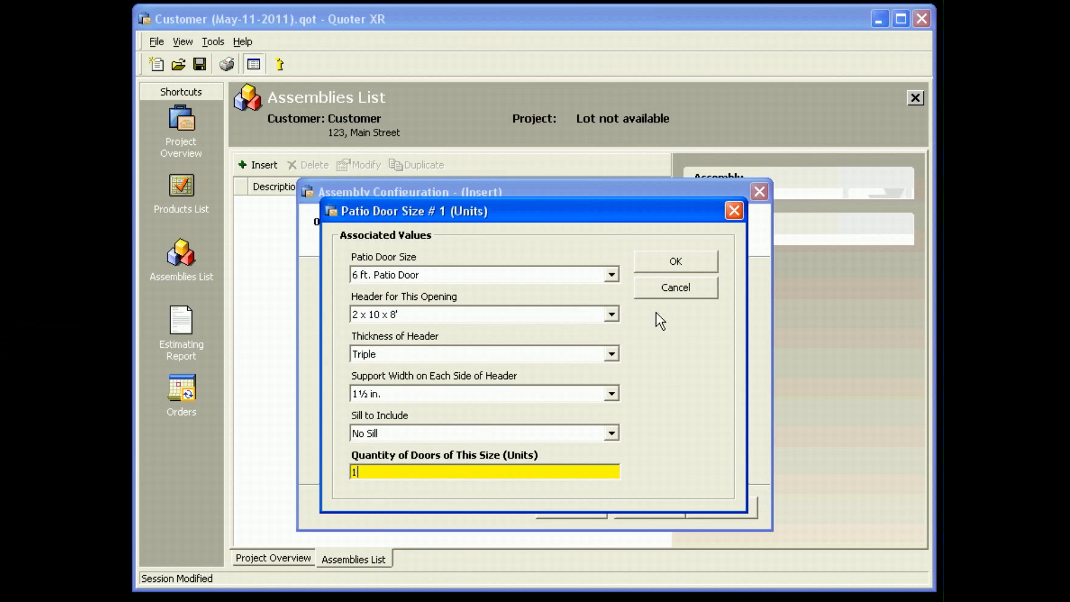
{"action": "left_click", "coordinate": [664, 260]}
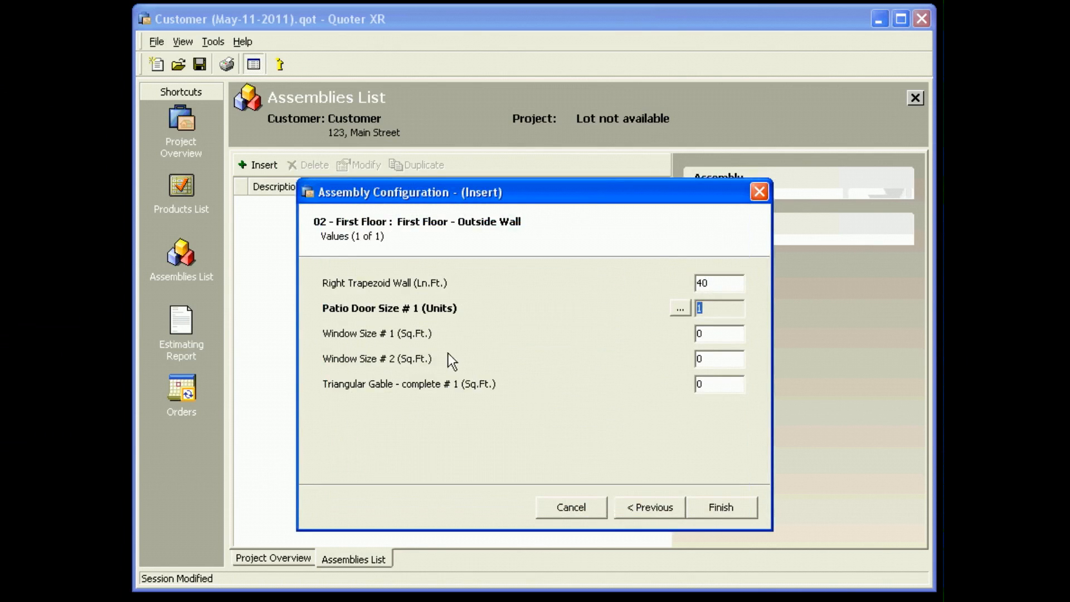
For Window Size # 1, enter an opening 35 inches wide and 47 inches high with a quantity of 4 windows.
{"action": "left_click", "coordinate": [719, 333]}
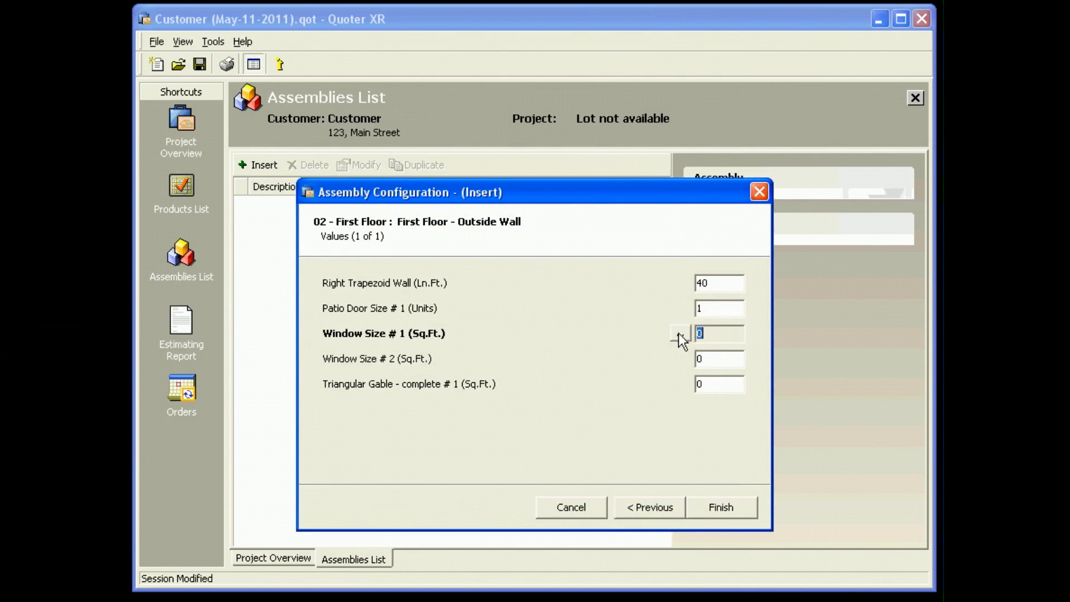
{"action": "left_click", "coordinate": [680, 333]}
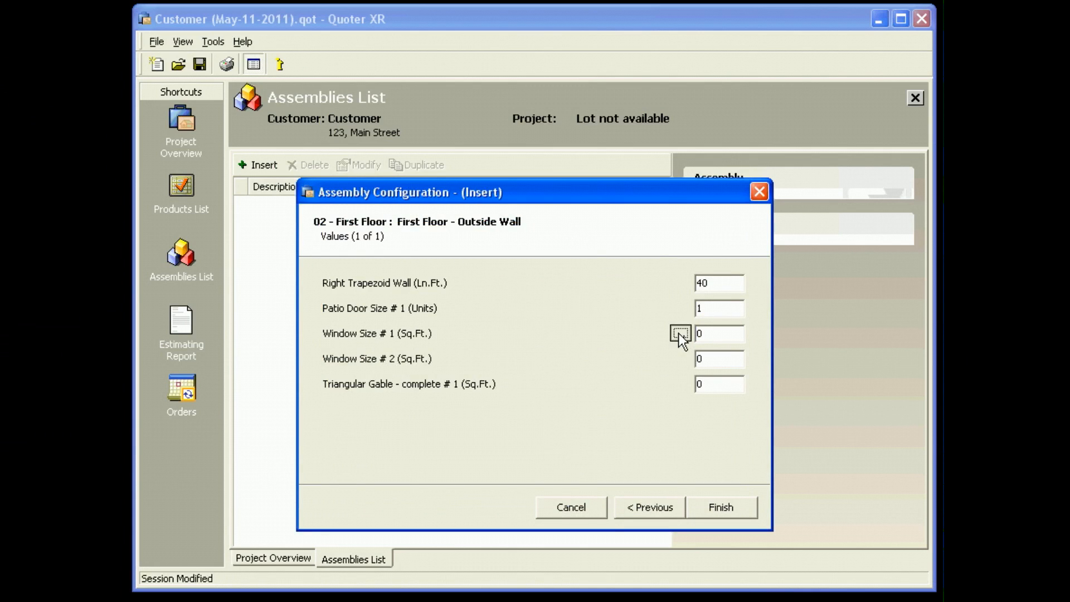
{"action": "left_click", "coordinate": [680, 334]}
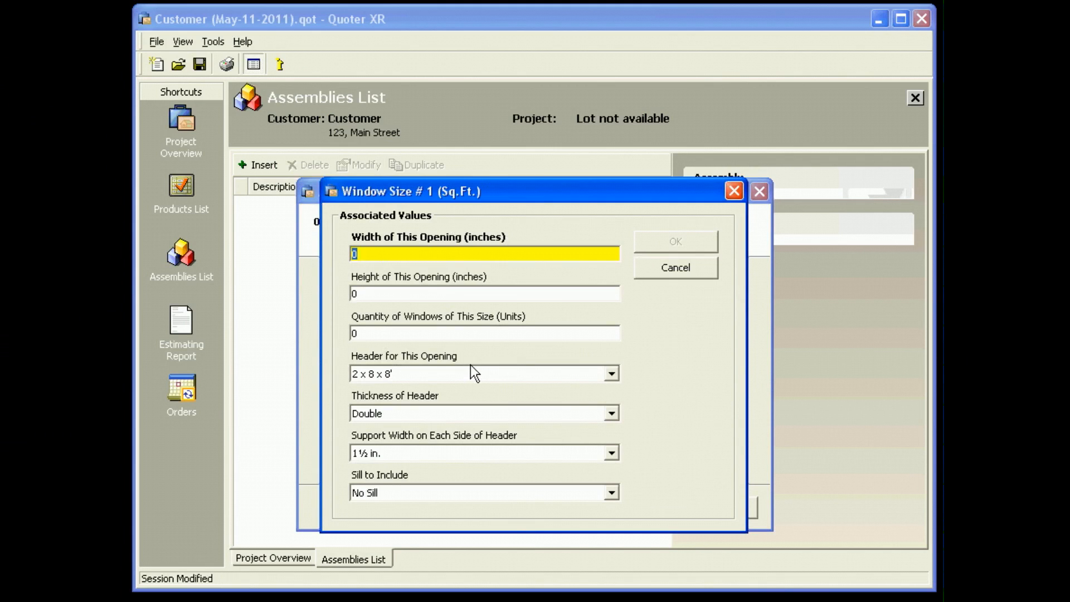
{"action": "type", "text": "35"}
{"action": "key", "text": "Tab"}
{"action": "type", "text": "47"}
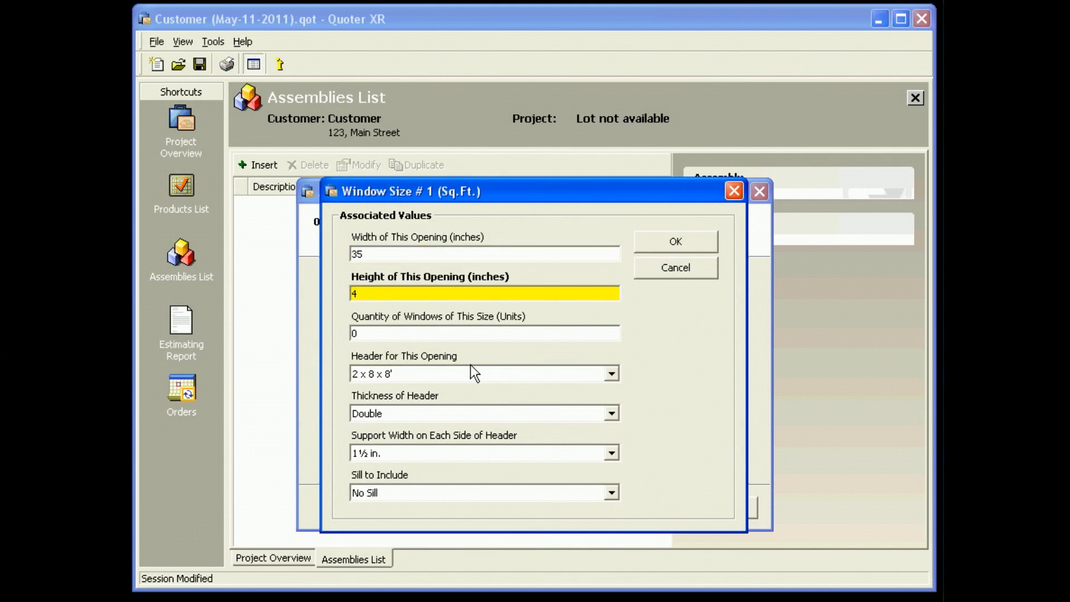
{"action": "key", "text": "Tab"}
{"action": "type", "text": "4"}
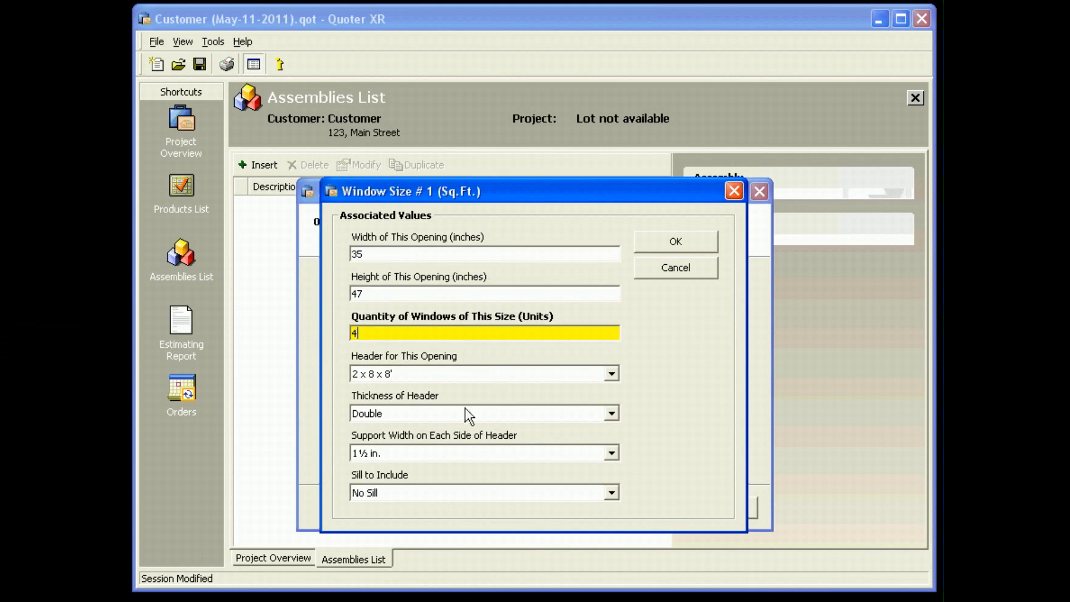
Set the header for this window opening to LVL 1¾ x 11 7/8 and accept the window's values.
{"action": "left_click", "coordinate": [457, 371]}
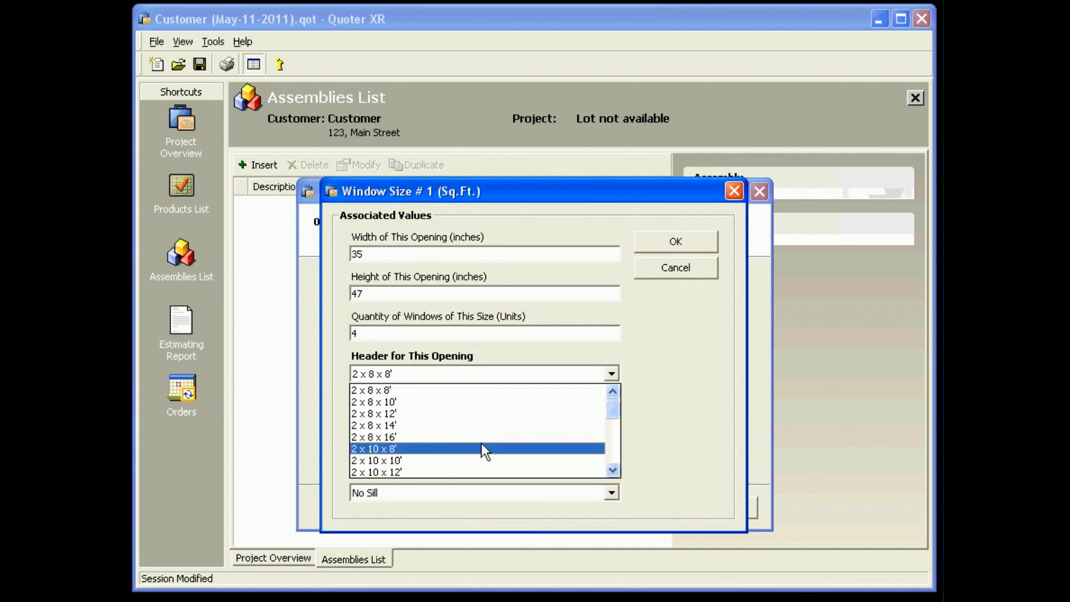
{"action": "scroll", "coordinate": [480, 443], "scroll_direction": "down", "scroll_amount": 3}
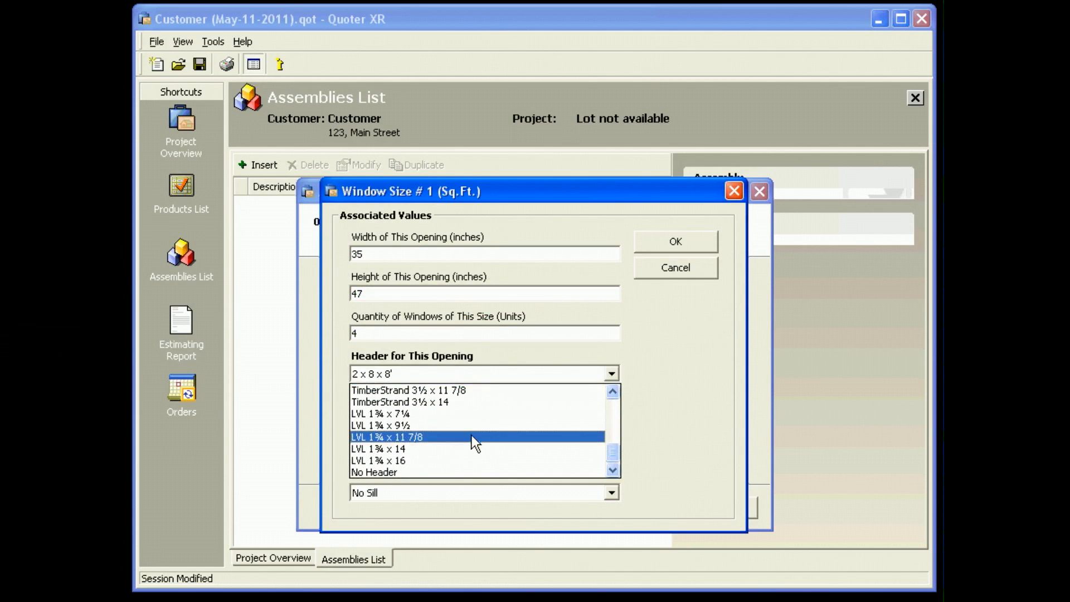
{"action": "left_click", "coordinate": [483, 436]}
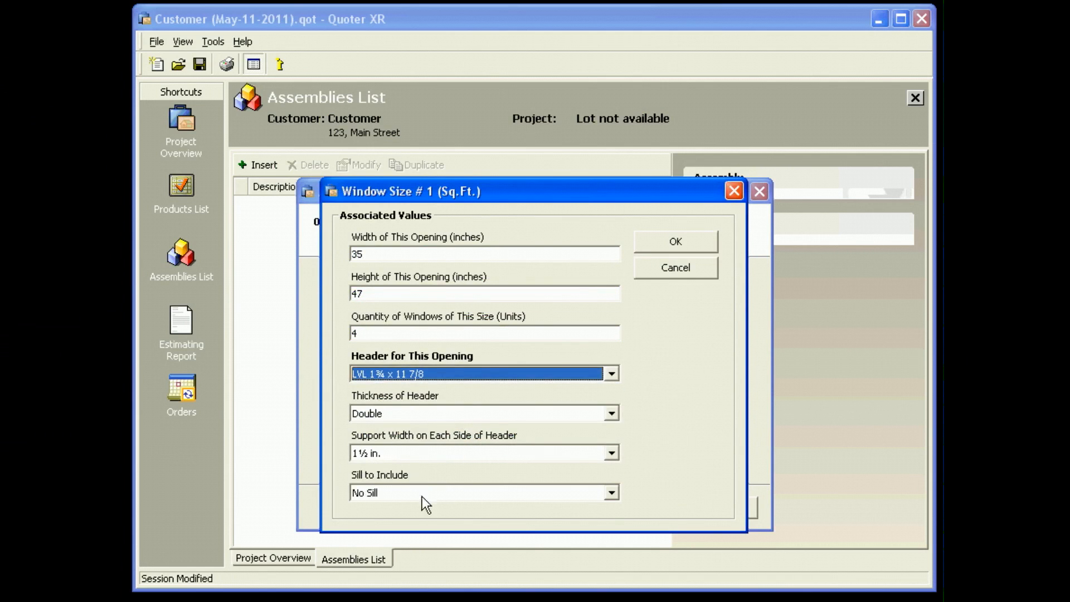
{"action": "left_click", "coordinate": [675, 242]}
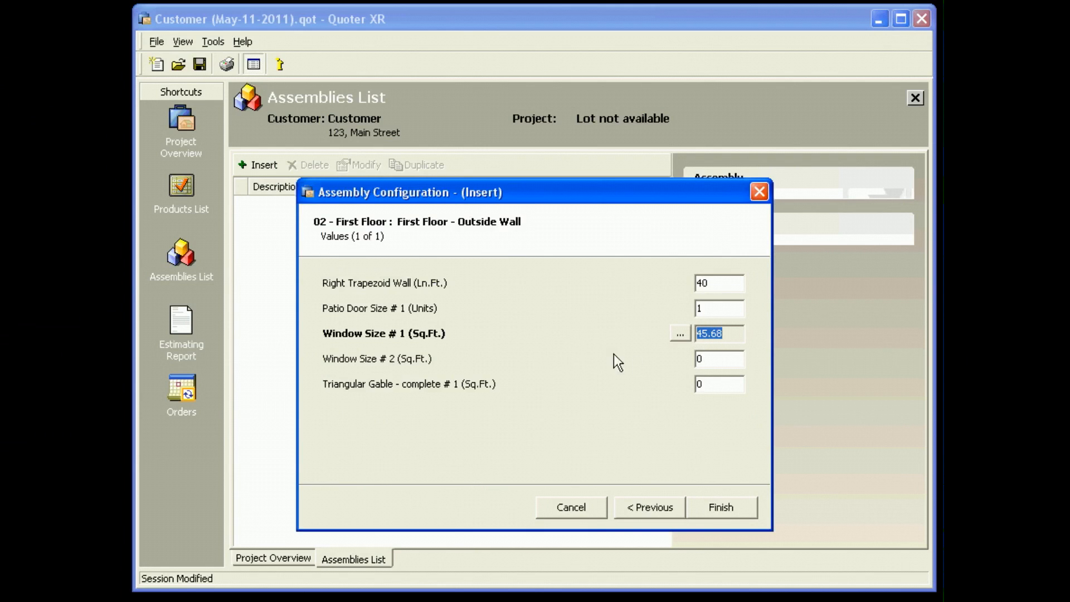
{"action": "left_click", "coordinate": [714, 356]}
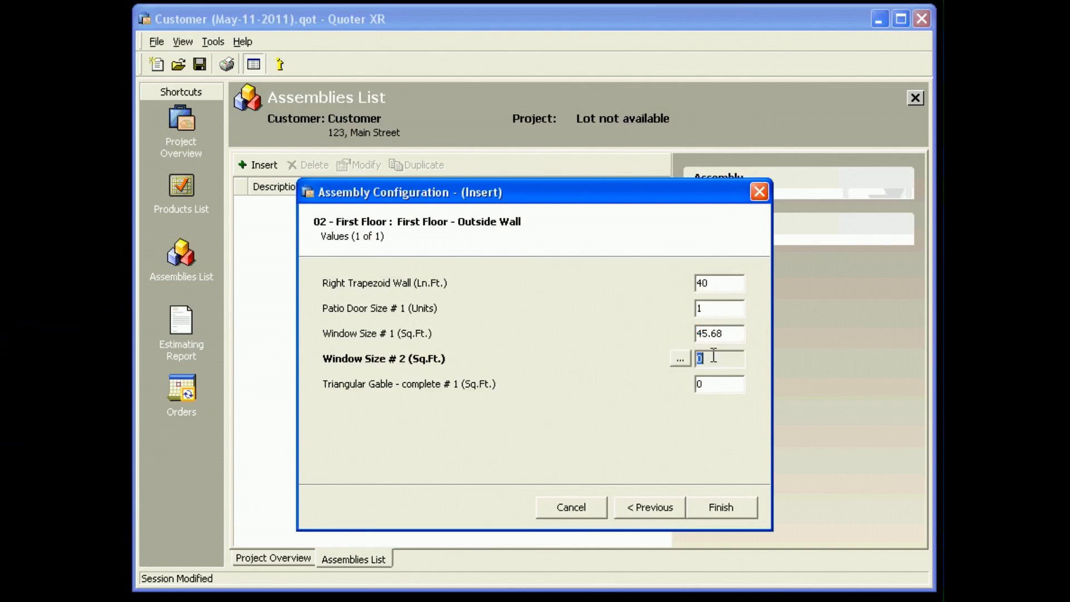
{"action": "left_click", "coordinate": [721, 389]}
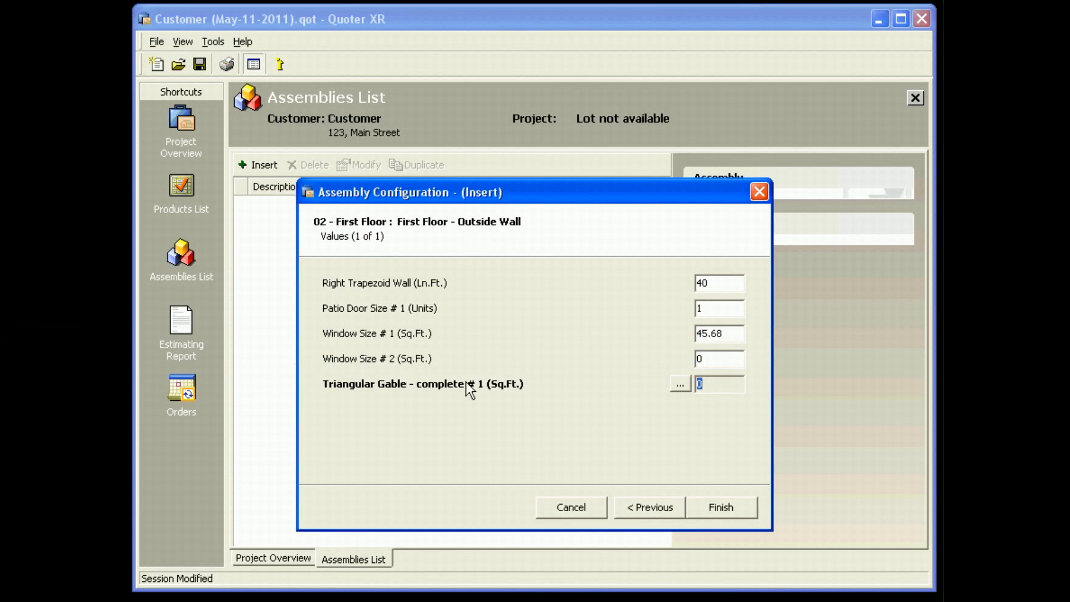
{"action": "left_click", "coordinate": [678, 385]}
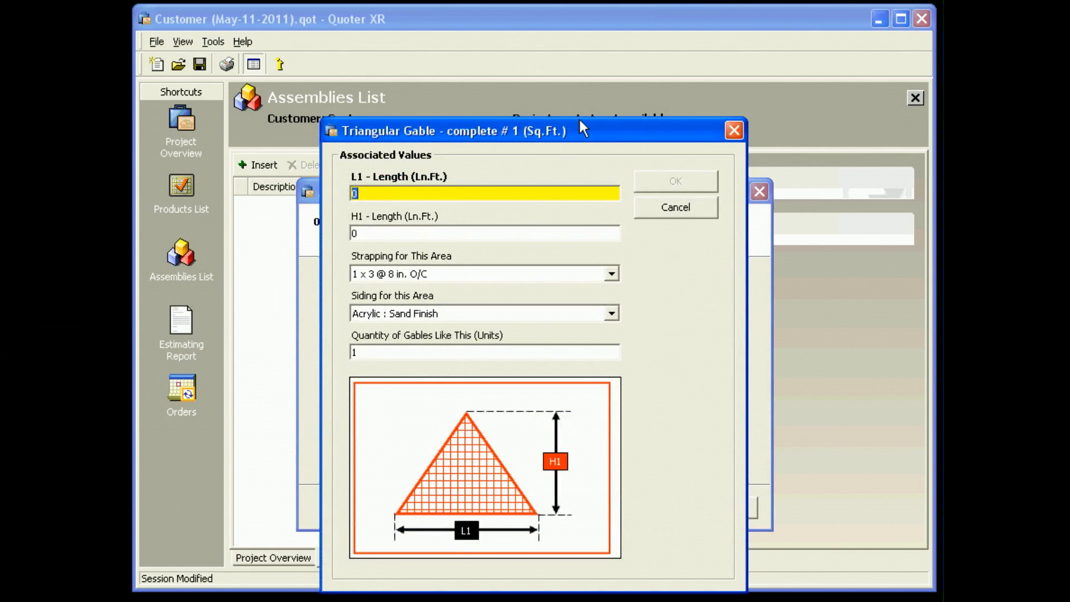
{"action": "left_click_drag", "start_coordinate": [580, 121], "coordinate": [580, 57]}
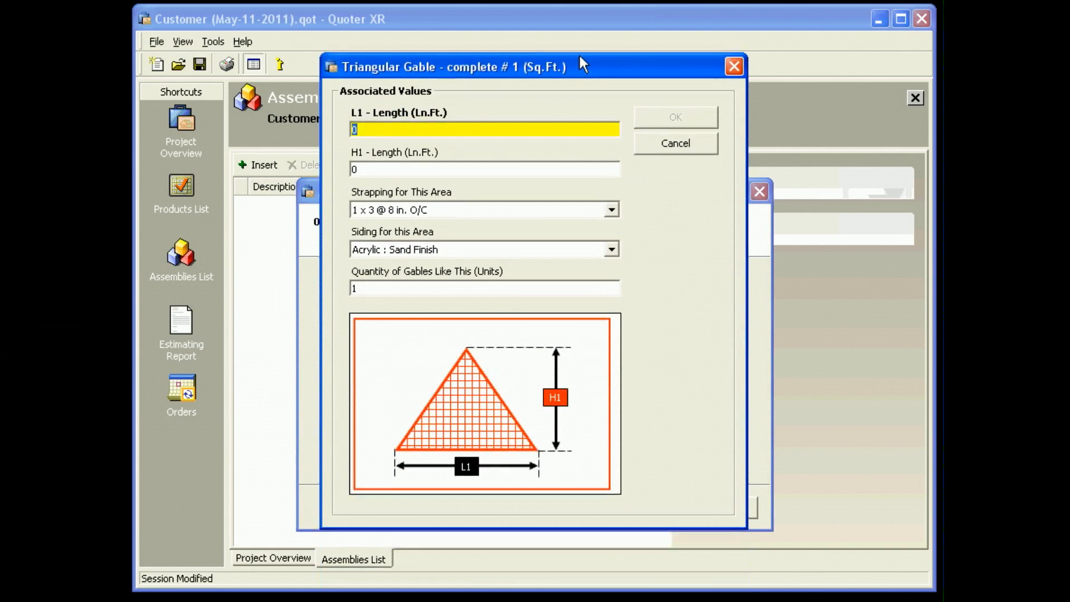
{"action": "left_click", "coordinate": [688, 144]}
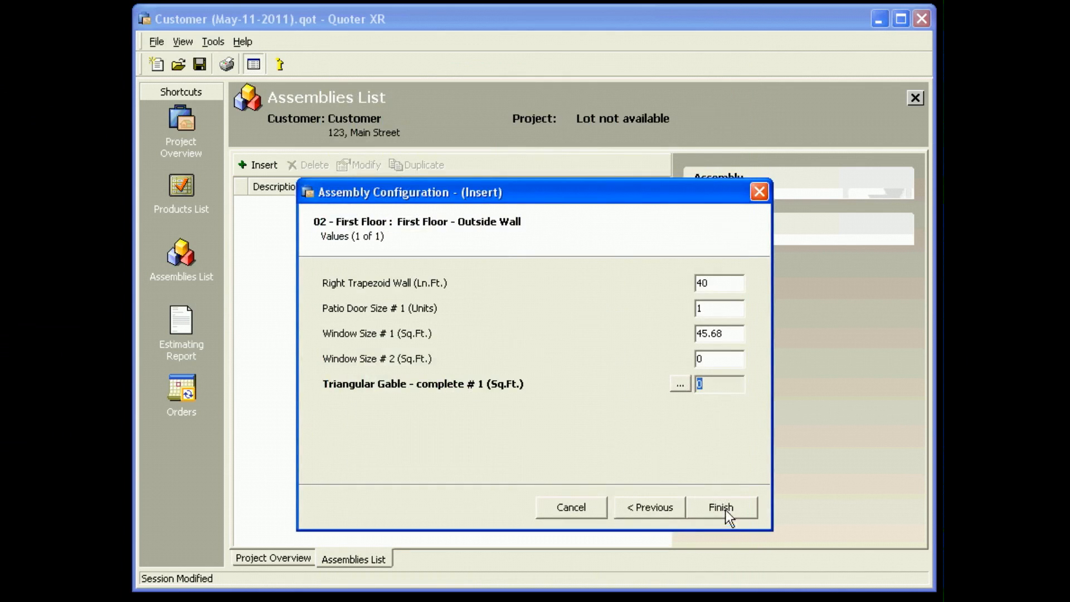
Finish the first-floor outside wall assembly and review the materials generated for it in the Products List.
{"action": "left_click", "coordinate": [724, 509]}
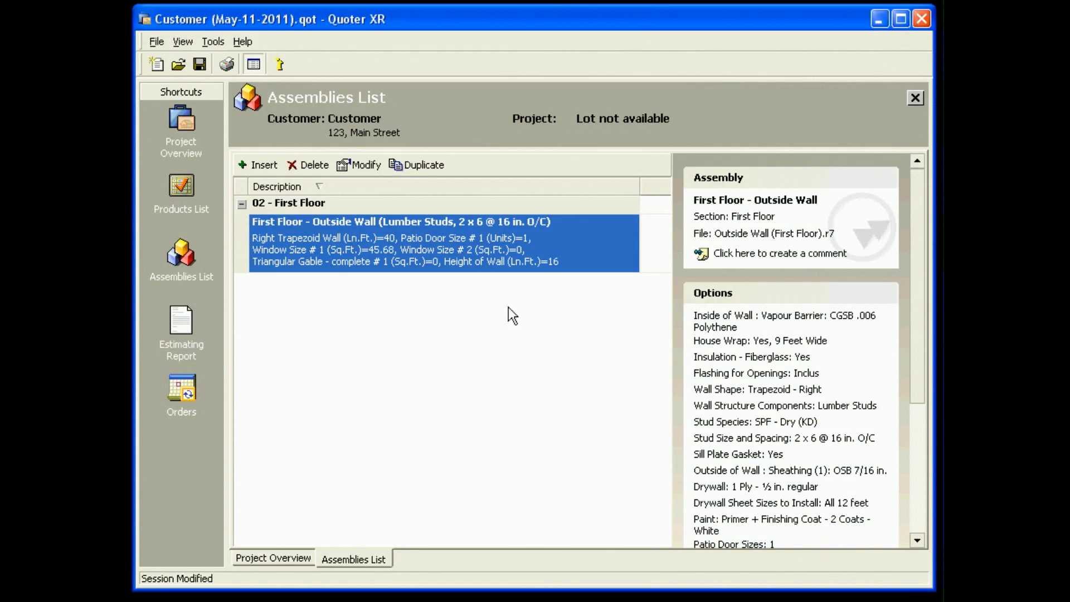
{"action": "left_click", "coordinate": [178, 186]}
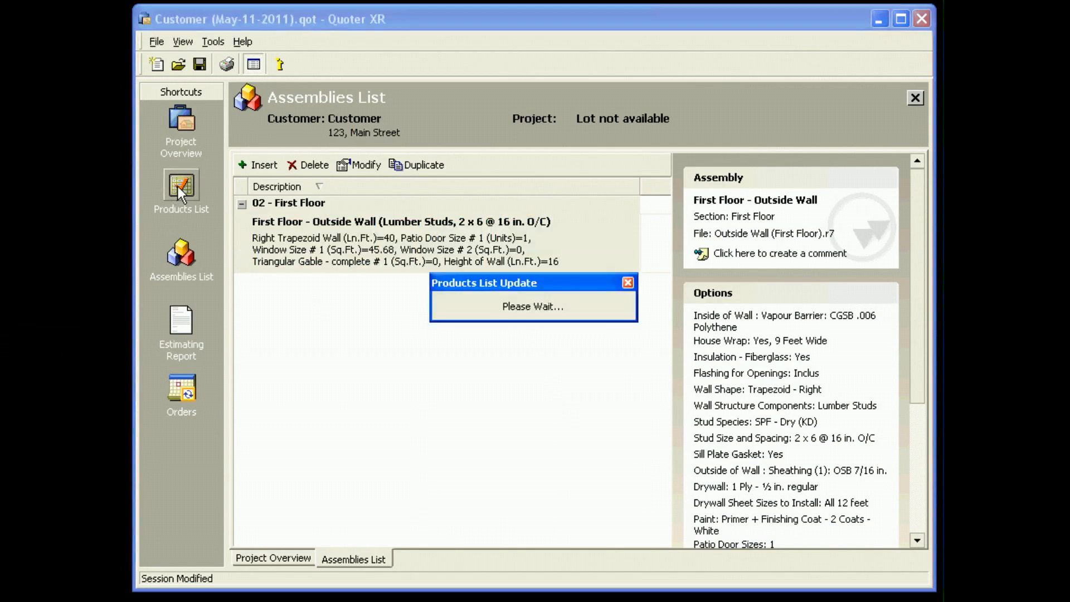
{"action": "scroll", "coordinate": [423, 279], "scroll_direction": "down", "scroll_amount": 3}
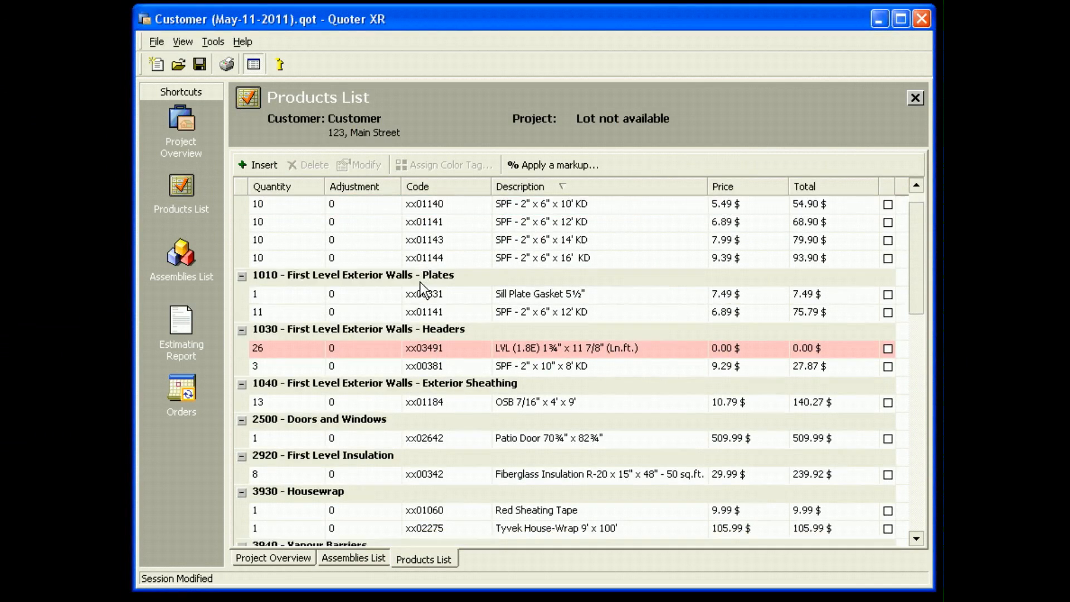
{"action": "scroll", "coordinate": [420, 288], "scroll_direction": "down", "scroll_amount": 6}
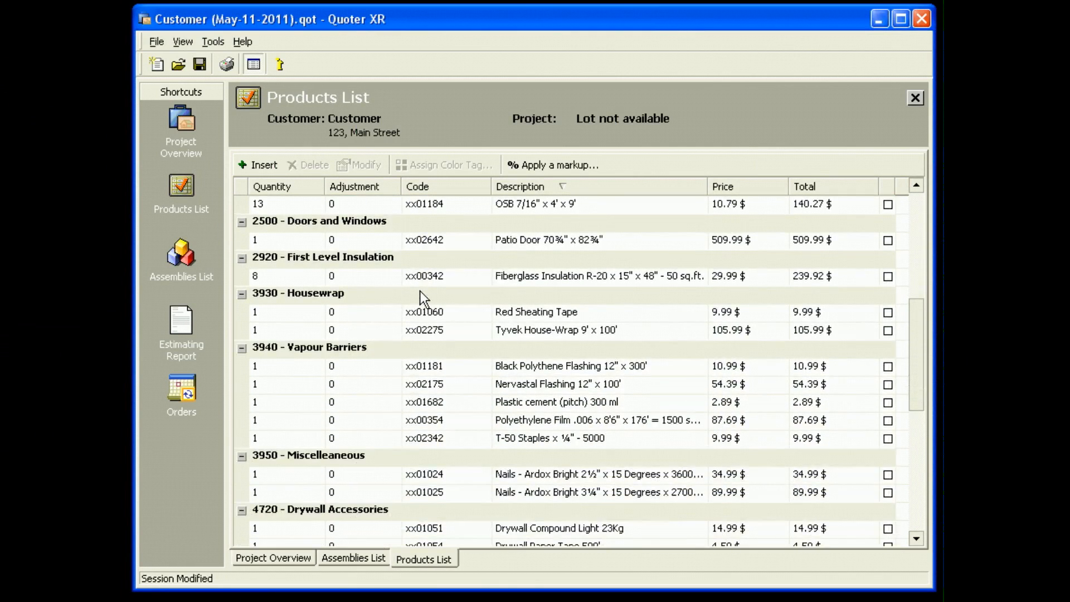
{"action": "scroll", "coordinate": [612, 269], "scroll_direction": "up", "scroll_amount": 9}
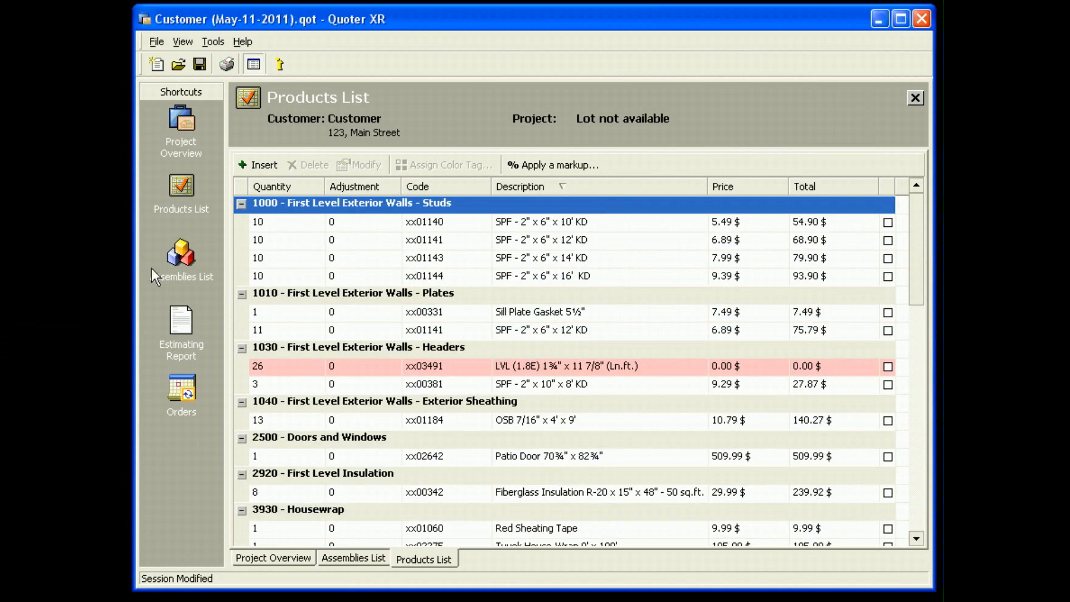
Return to the Assemblies List and bring up the building sections available for inserting another assembly.
{"action": "left_click", "coordinate": [173, 256]}
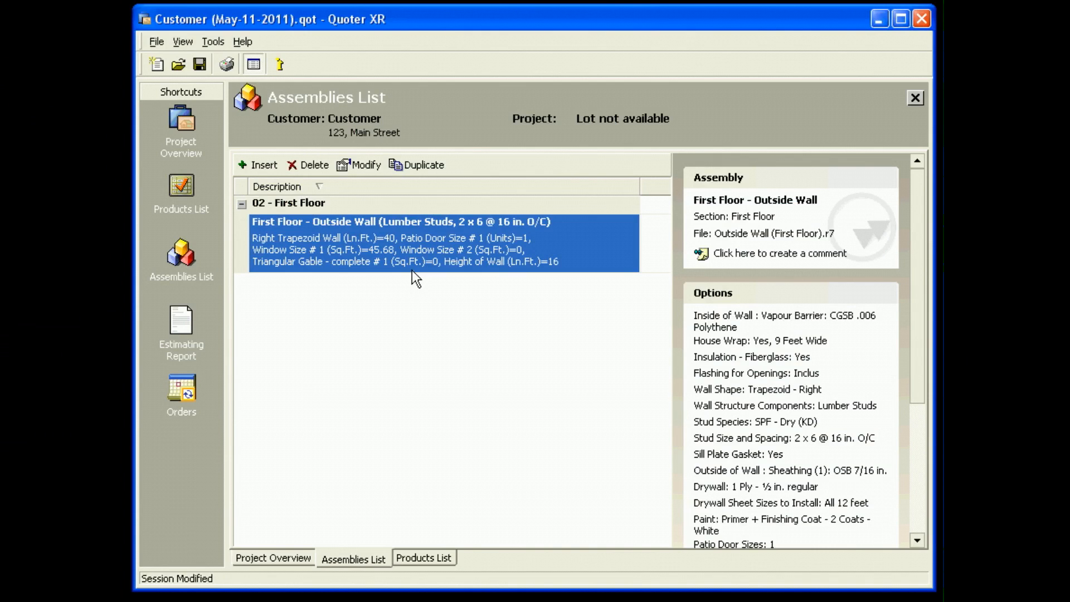
{"action": "left_click", "coordinate": [255, 171]}
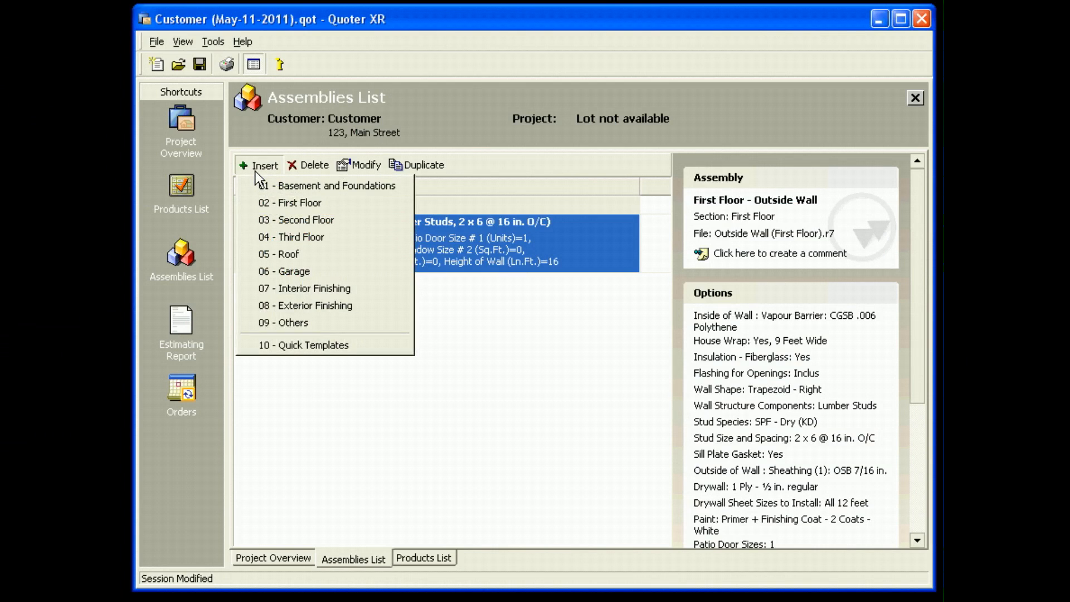